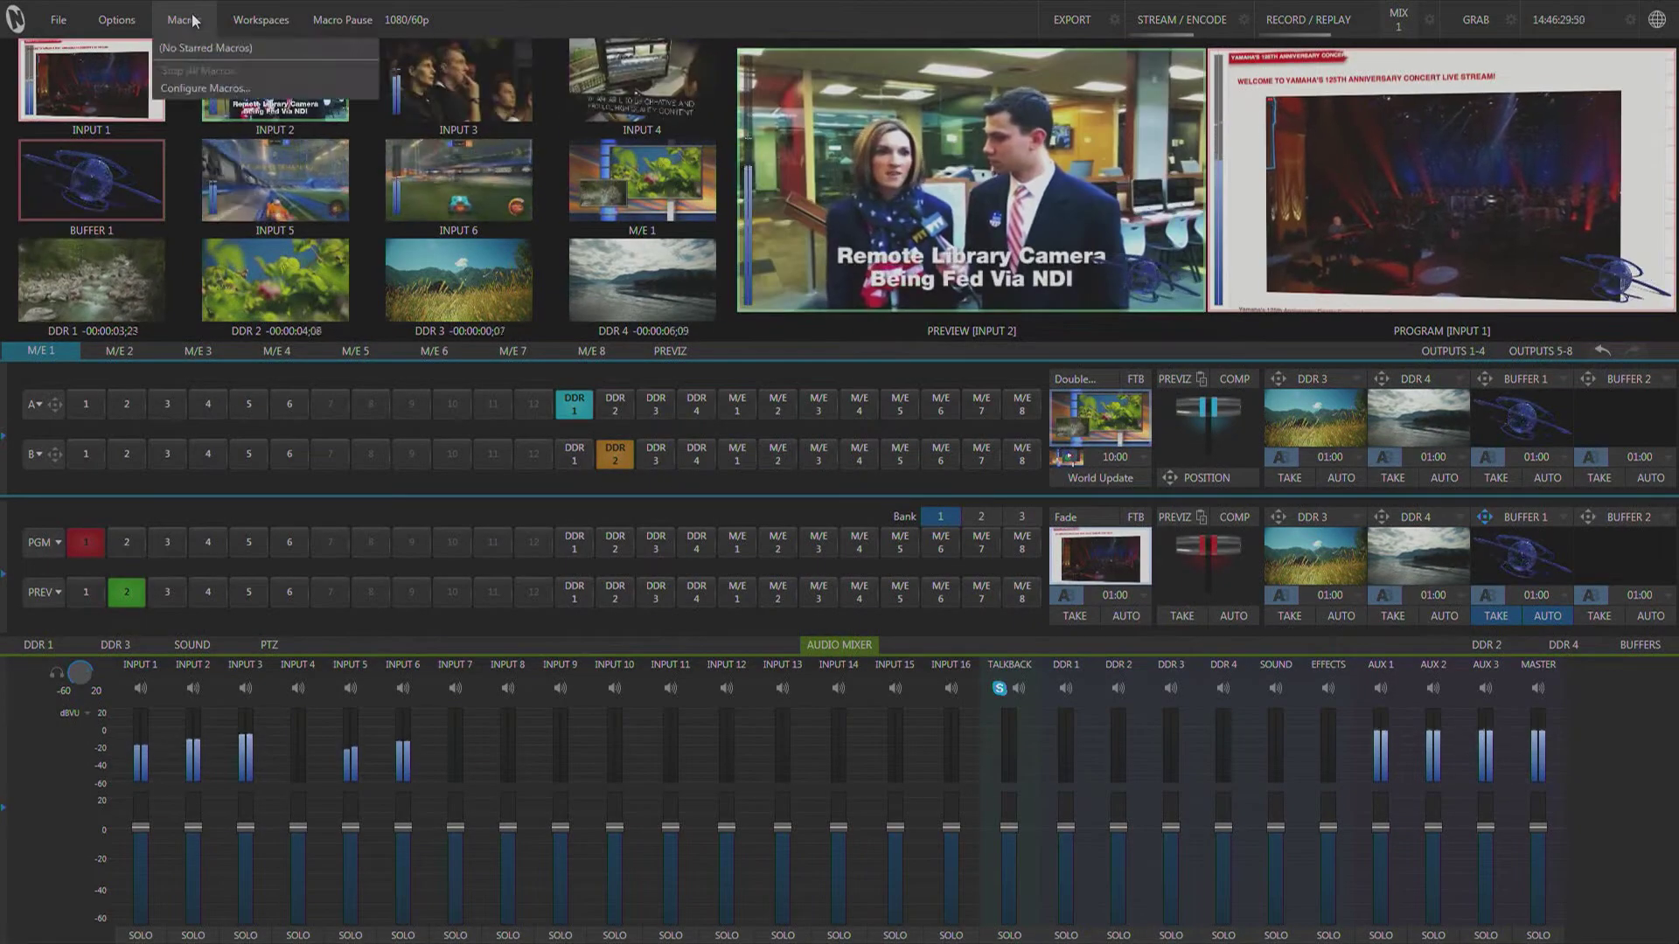
- In Macro Configuration, add a folder named Zane and start a new Untitled Macro inside it
{"action": "left_click", "coordinate": [206, 90]}
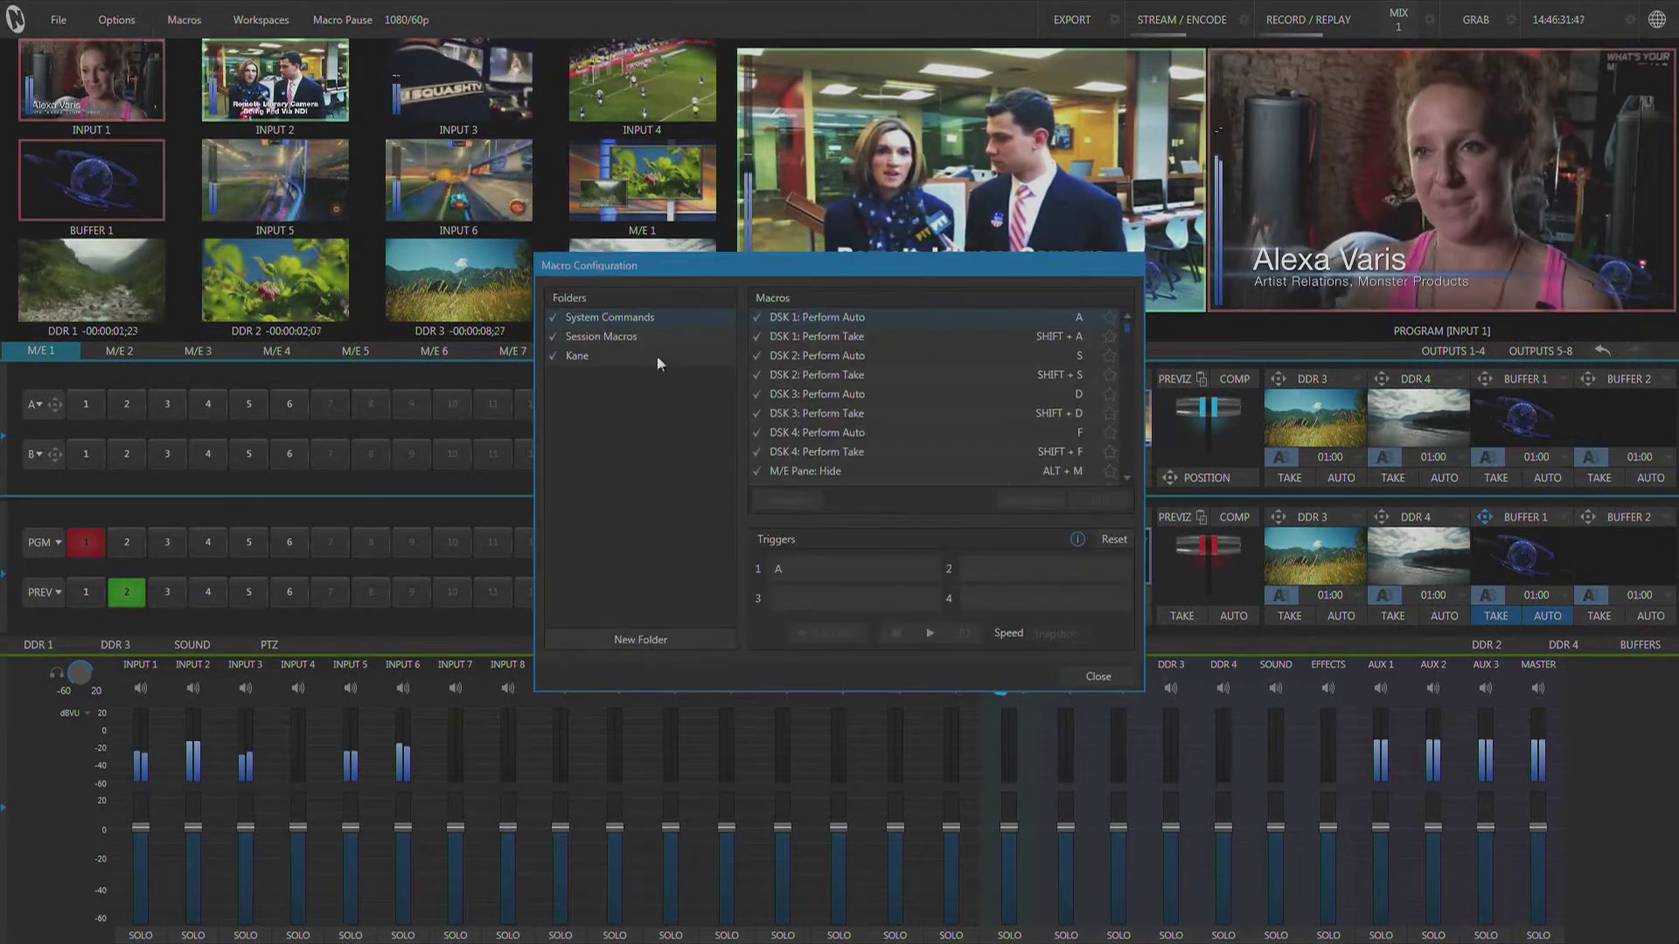
{"action": "left_click", "coordinate": [577, 355]}
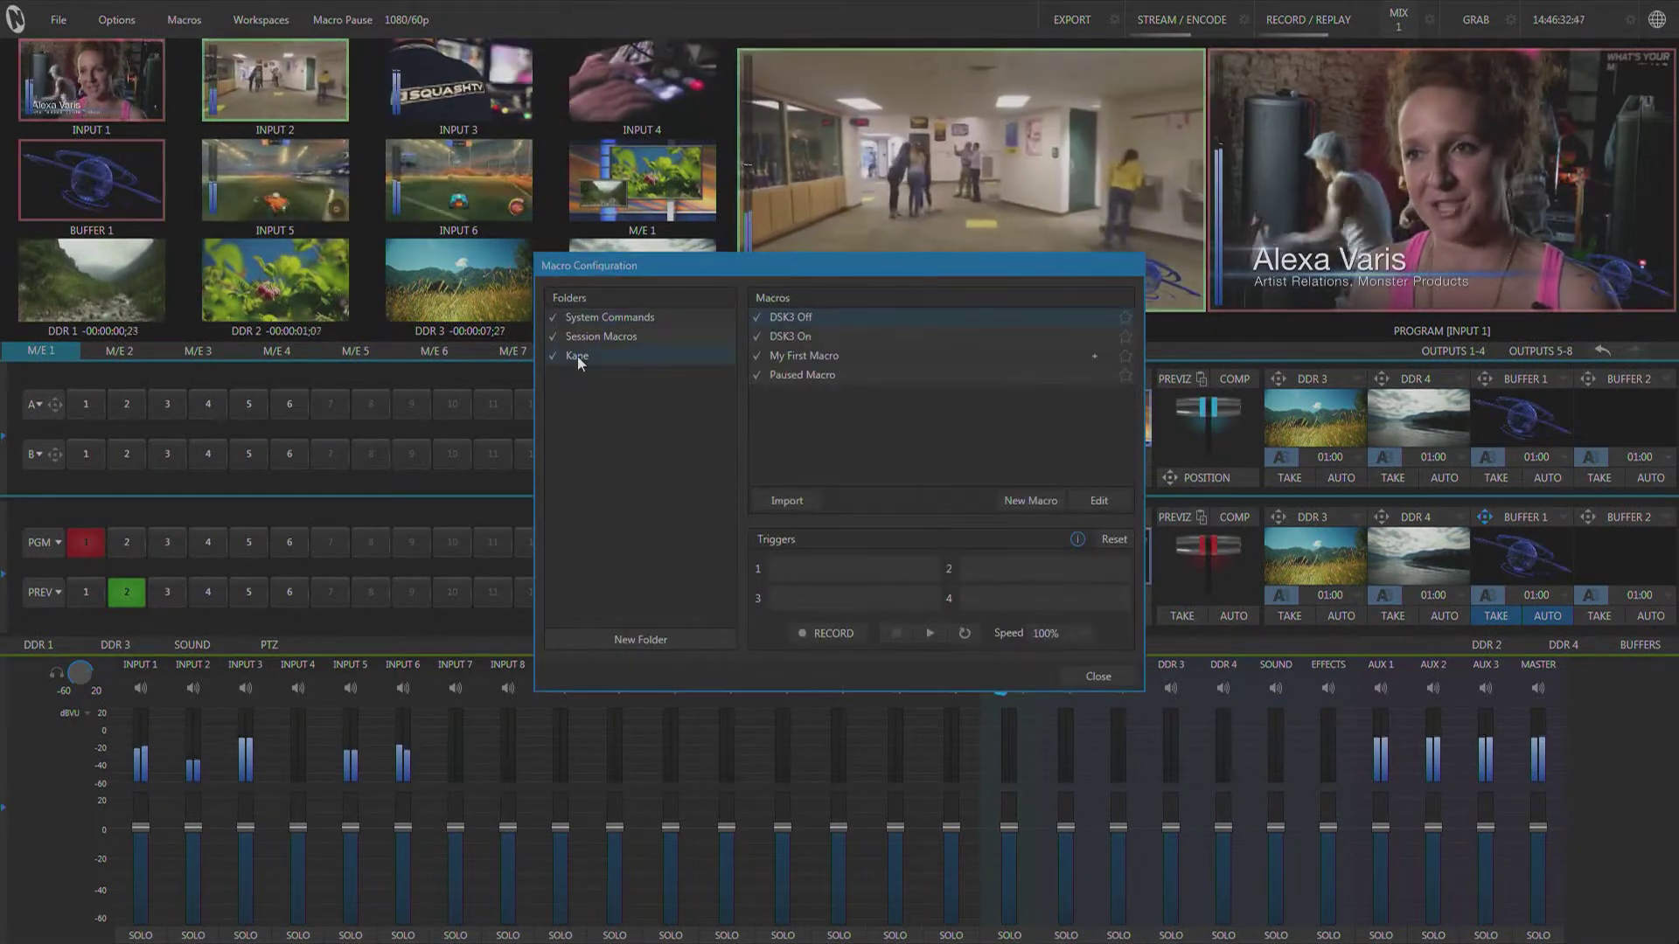
{"action": "left_click", "coordinate": [626, 636]}
{"action": "type", "text": "Zane"}
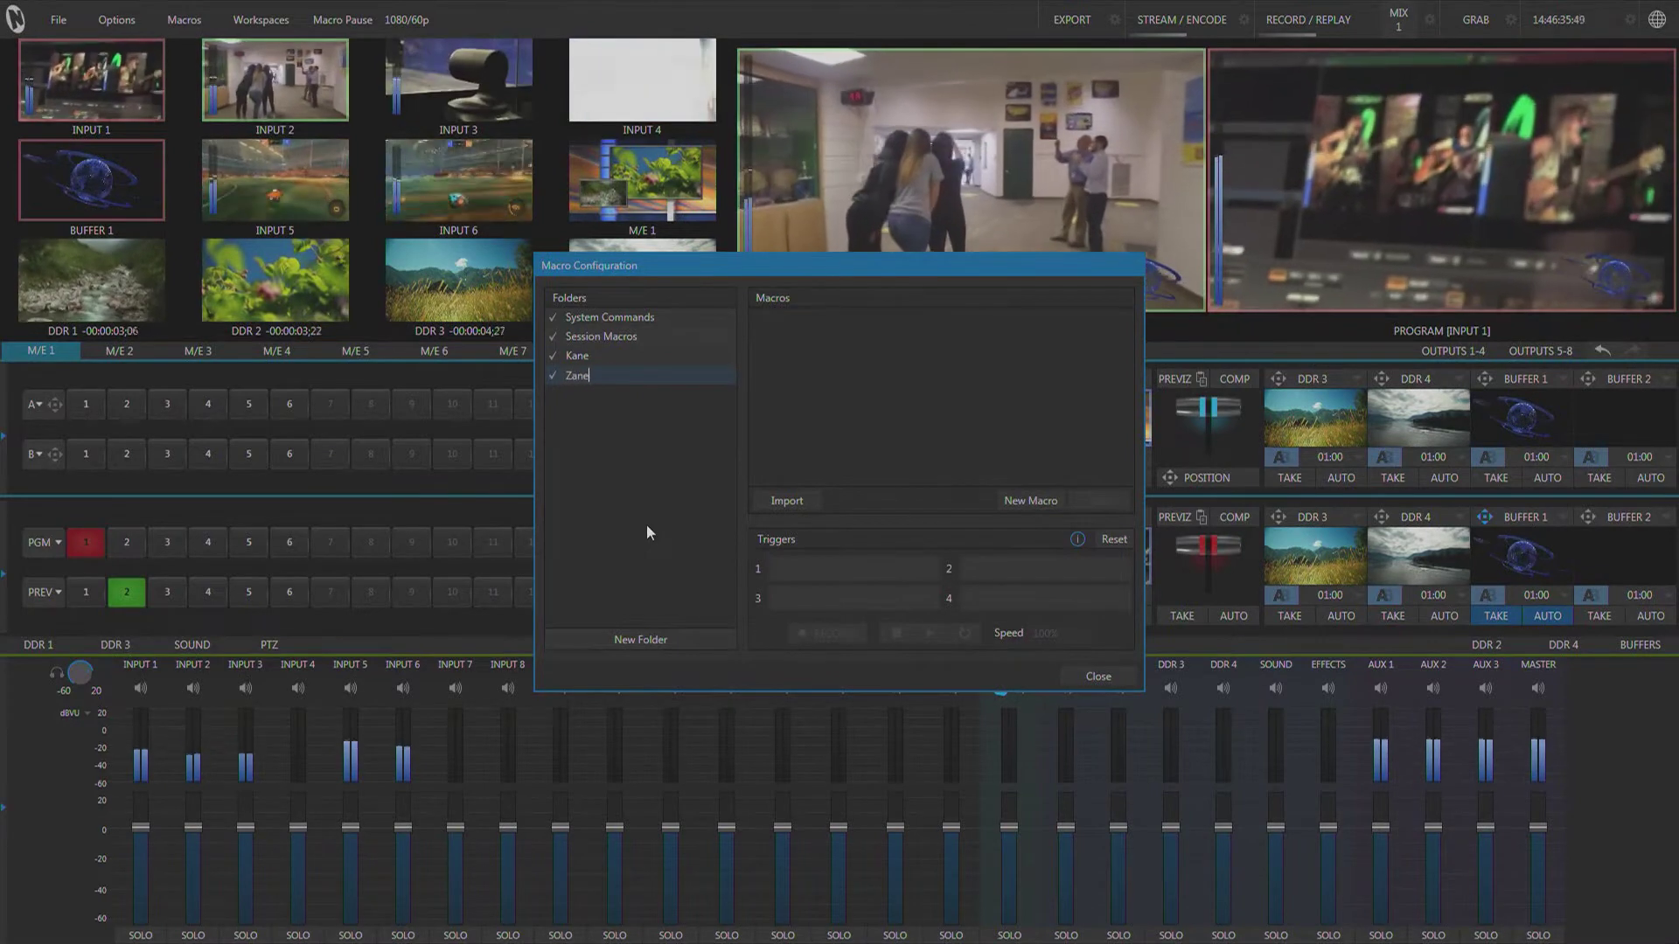
{"action": "left_click", "coordinate": [1044, 502]}
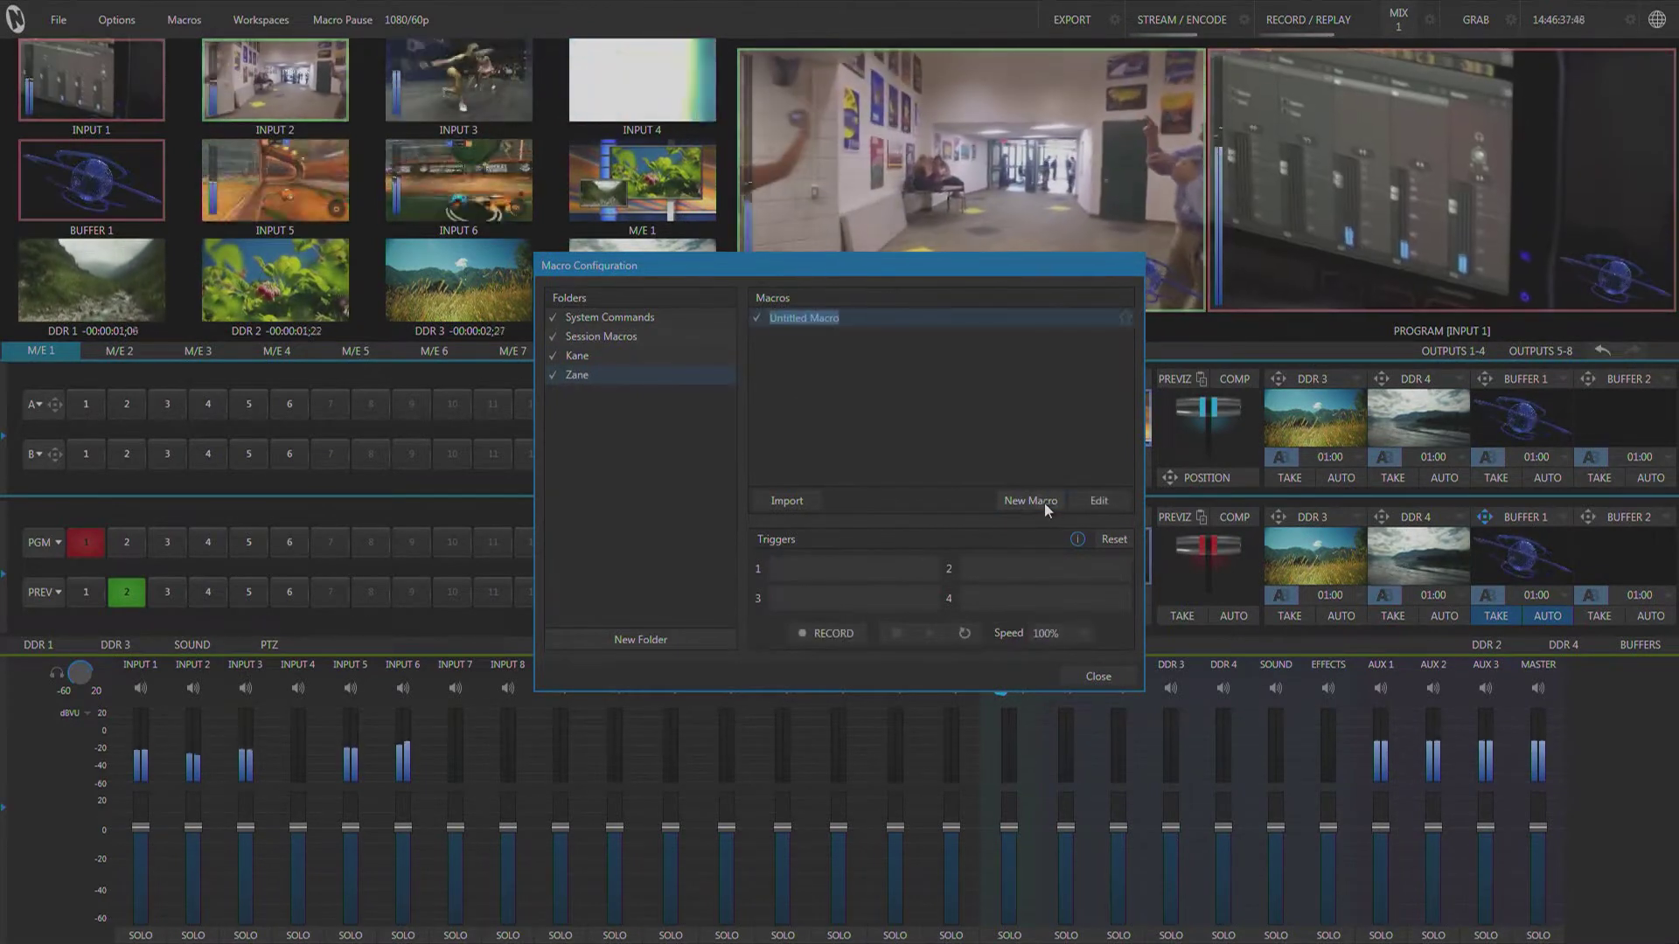
- Start recording the macro and cut program to inputs 4 and 6
{"action": "left_click", "coordinate": [827, 635]}
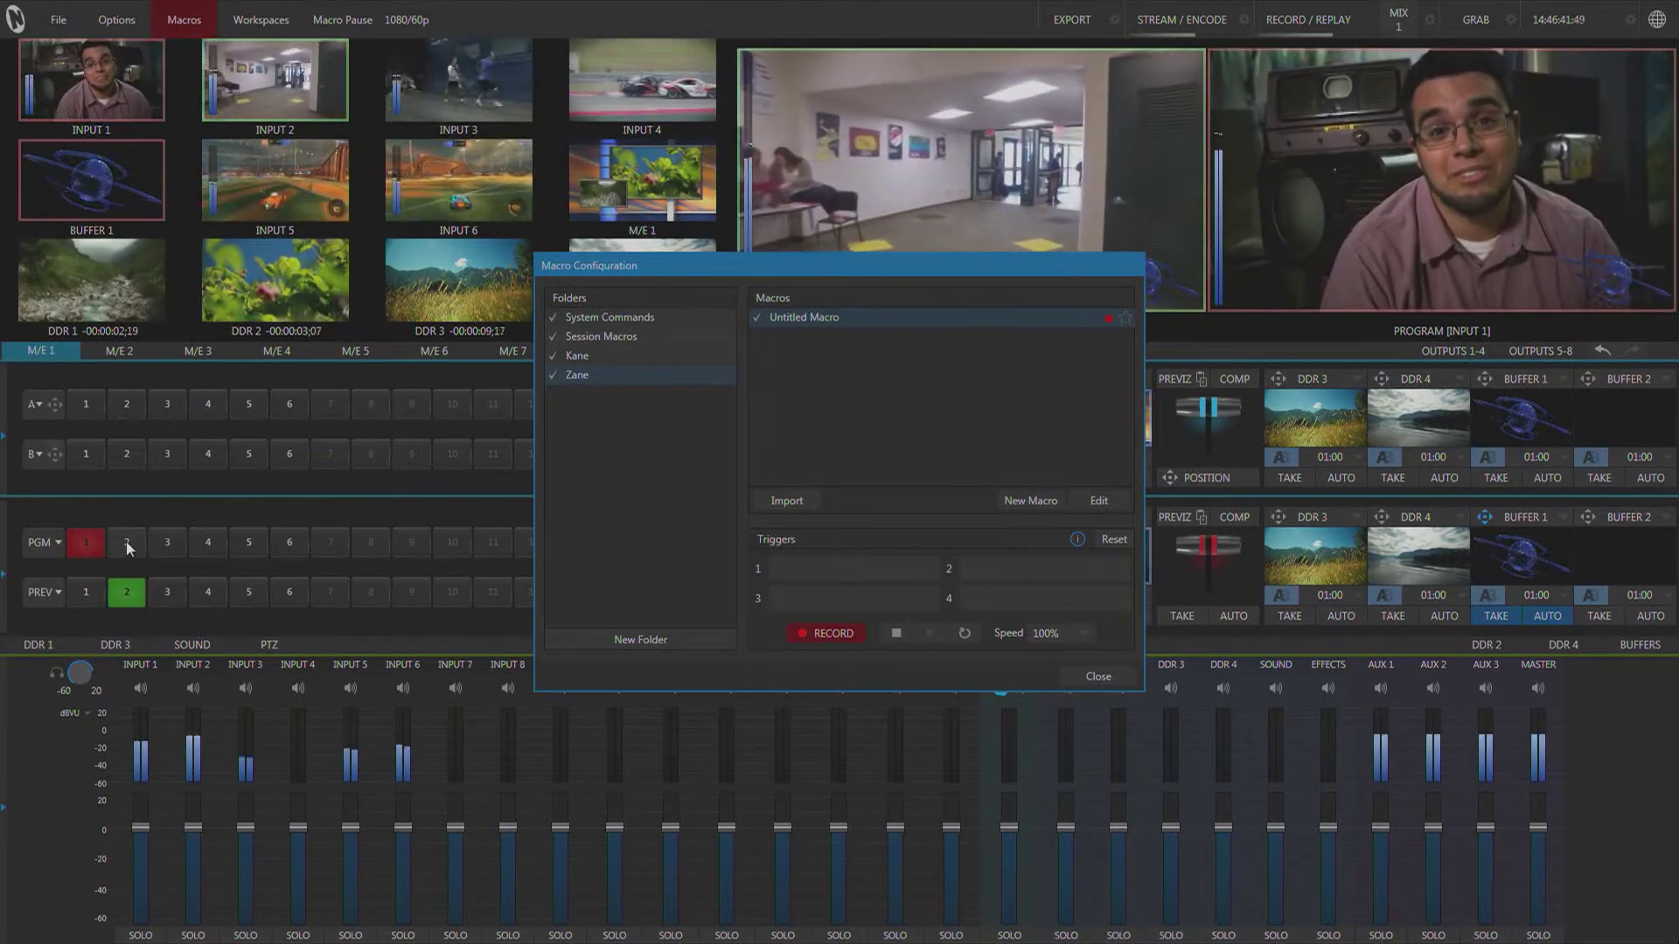
{"action": "left_click", "coordinate": [208, 542]}
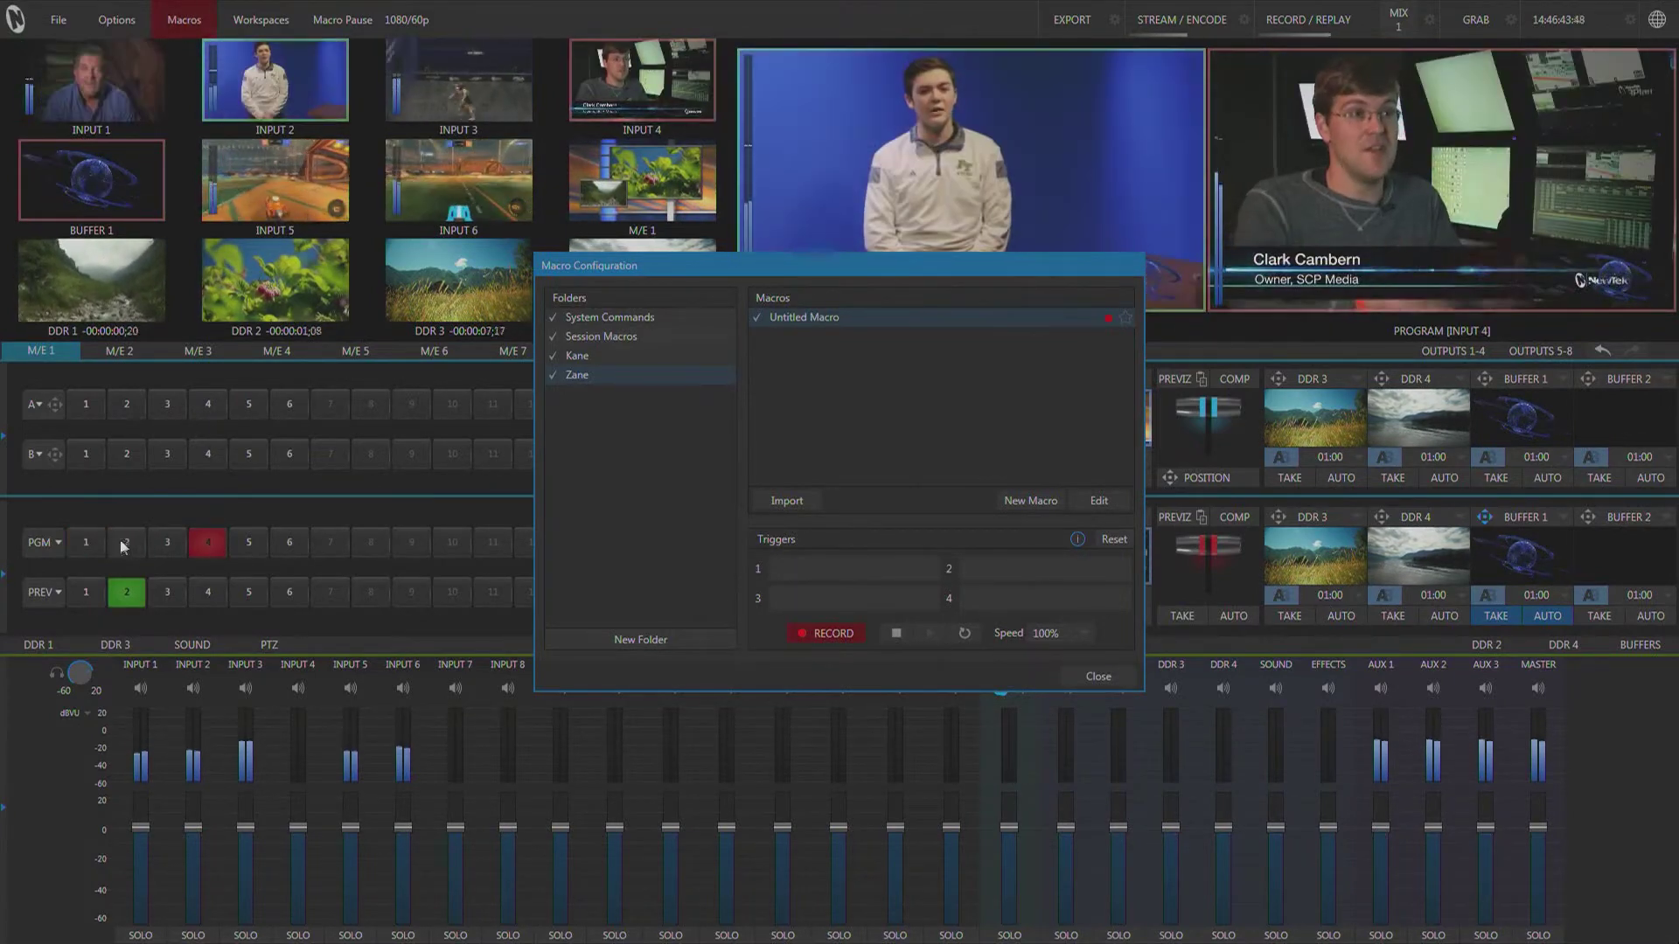
{"action": "left_click", "coordinate": [291, 543]}
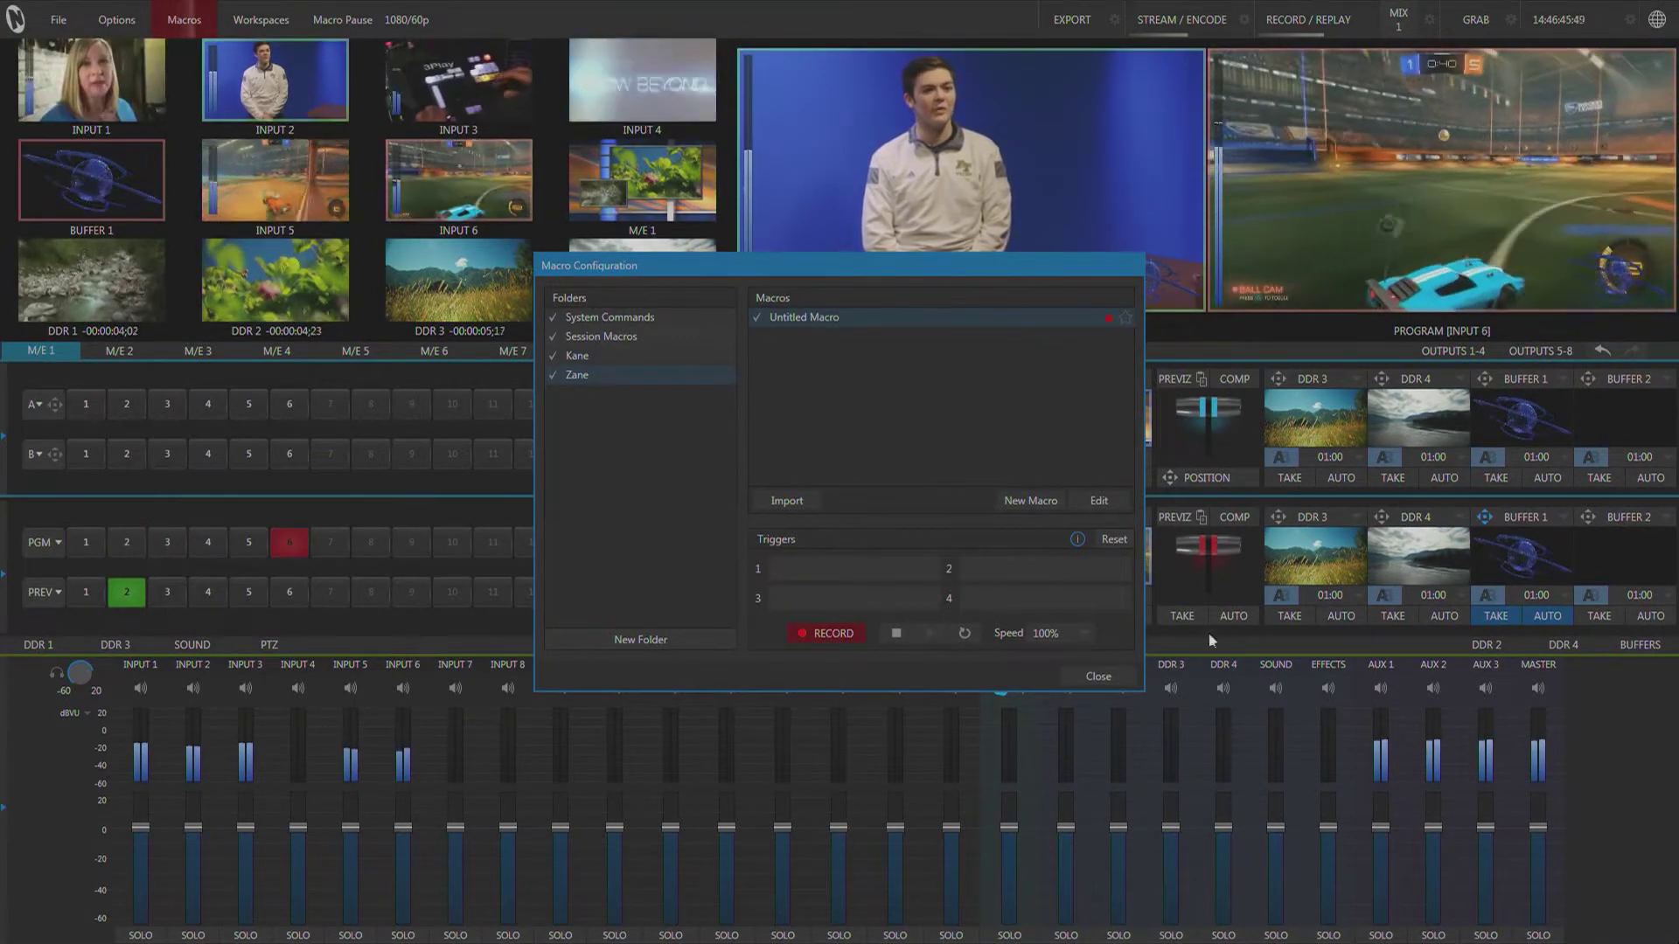
{"action": "left_click", "coordinate": [1109, 677]}
- Cut program through DDR 3, DDR 4, DDR 1, Input 1 and Input 5, then reopen Macro Configuration
{"action": "left_click", "coordinate": [656, 542]}
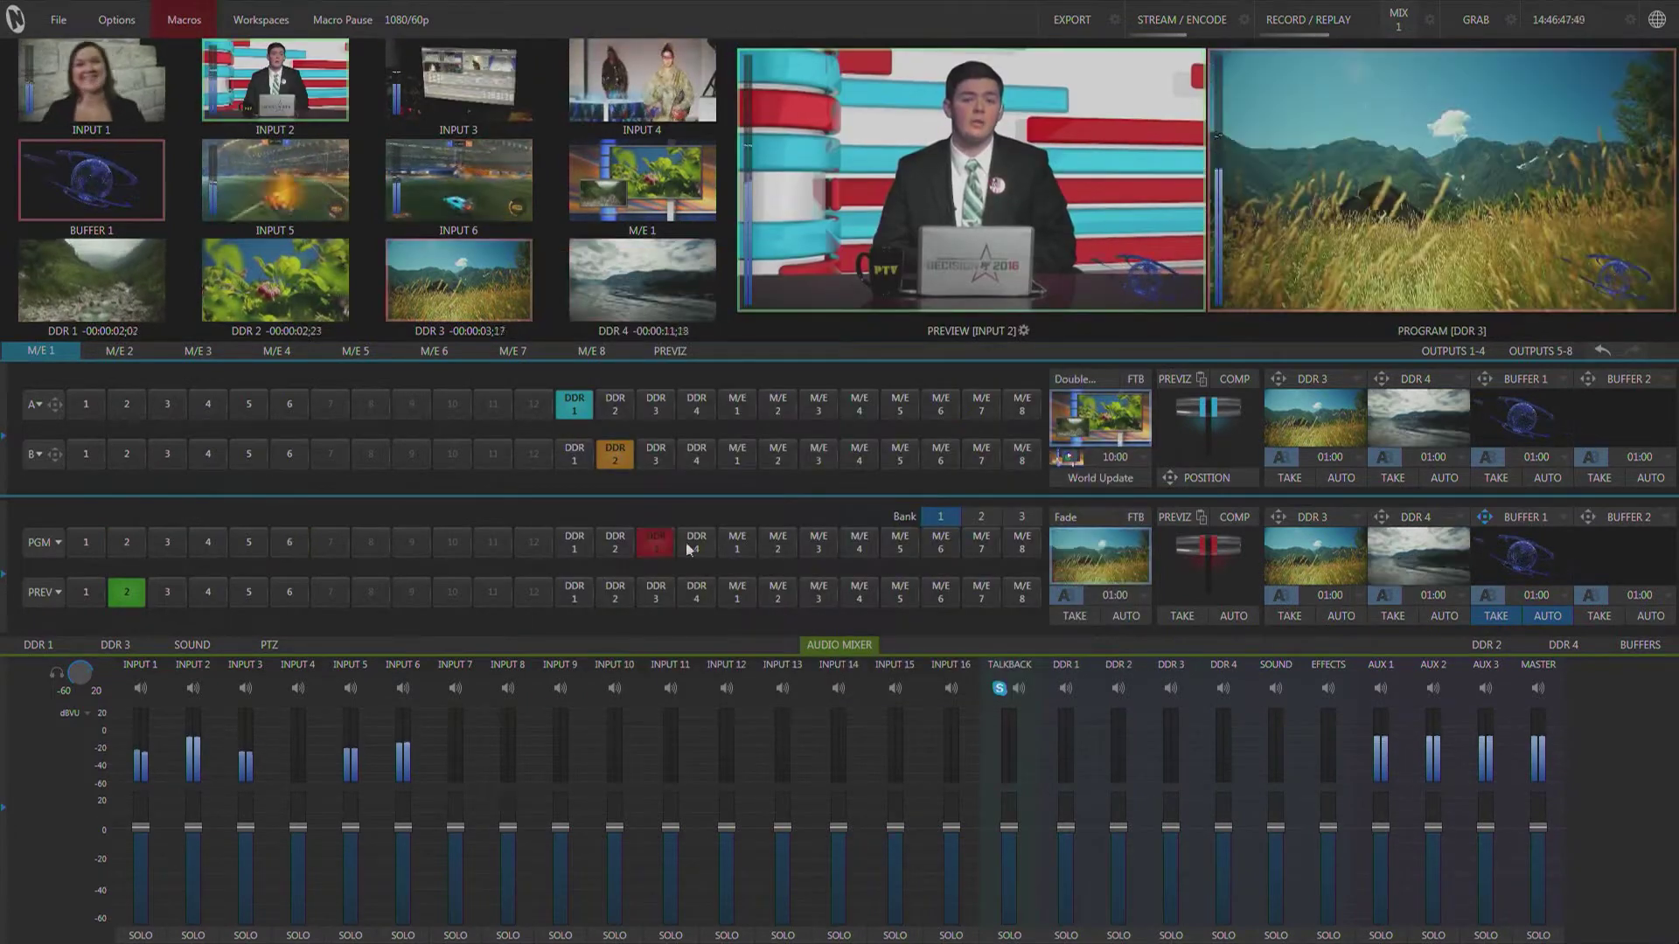
{"action": "left_click", "coordinate": [696, 542]}
{"action": "left_click", "coordinate": [744, 549]}
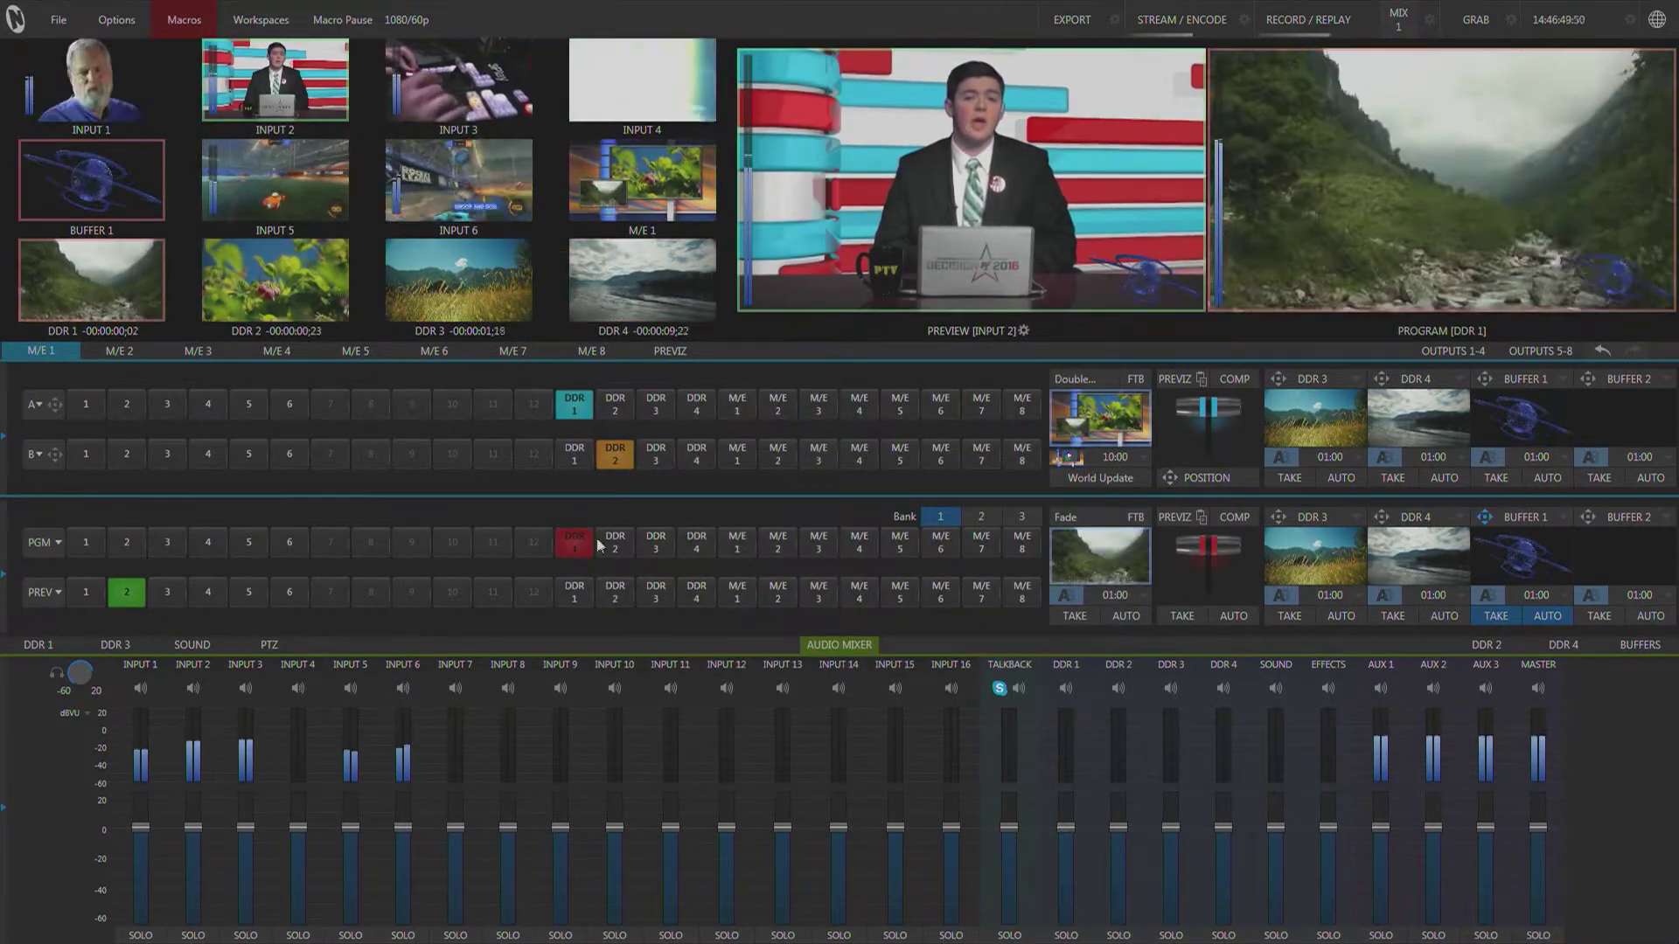
{"action": "left_click", "coordinate": [85, 543]}
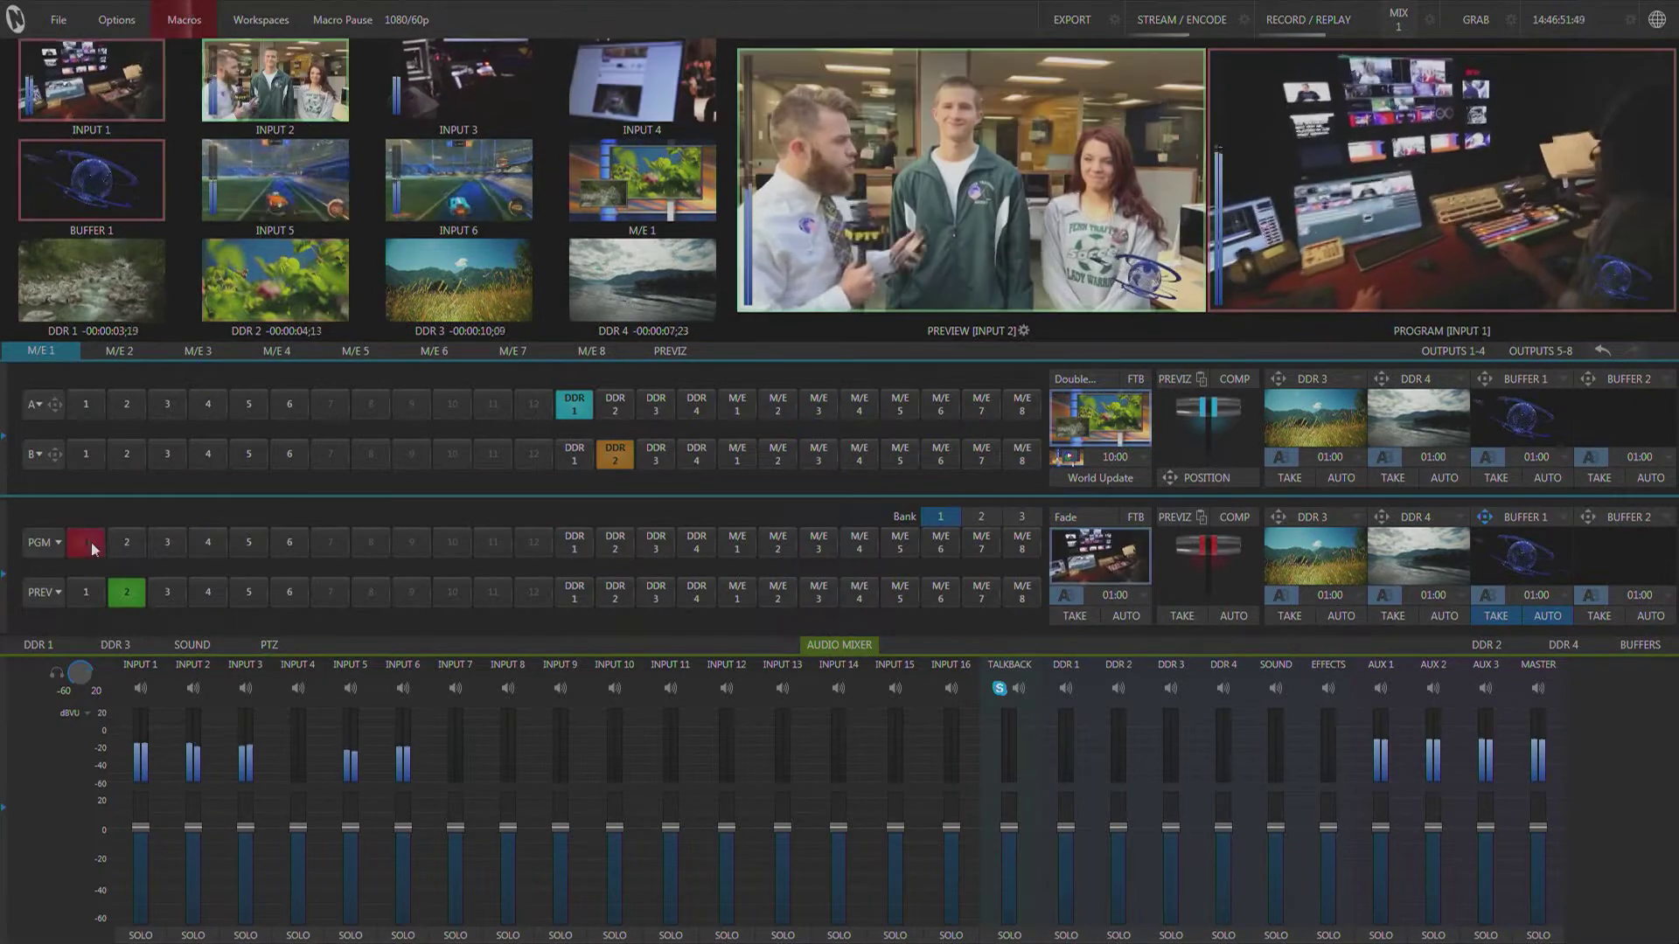
{"action": "left_click", "coordinate": [250, 542]}
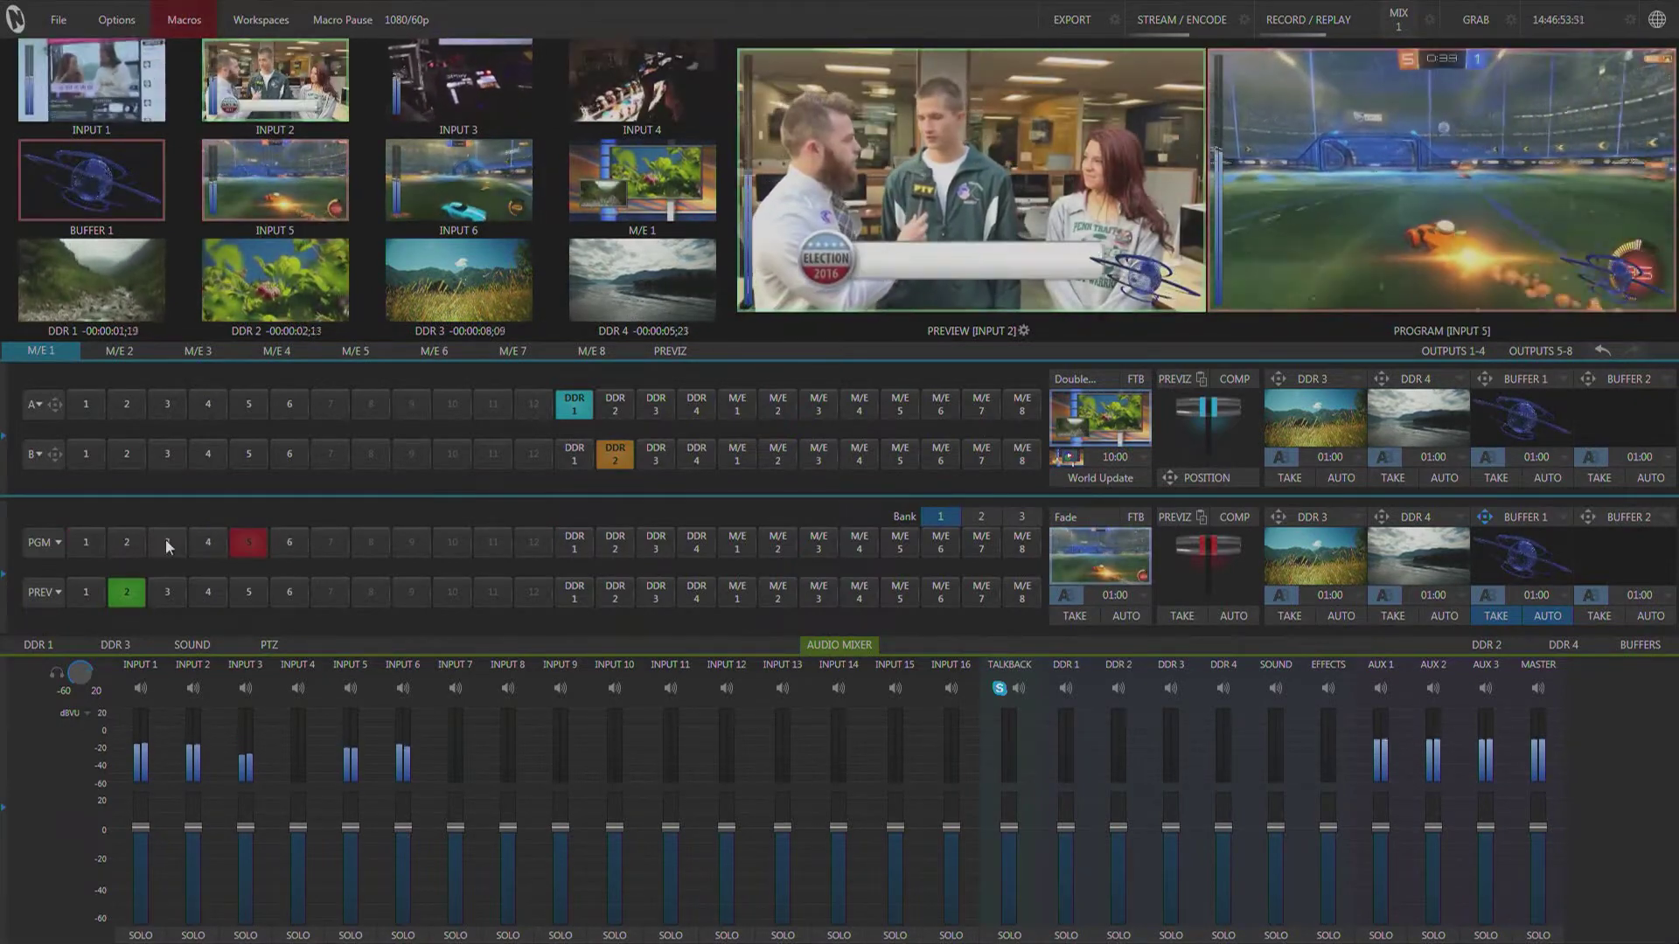
{"action": "left_click", "coordinate": [187, 20]}
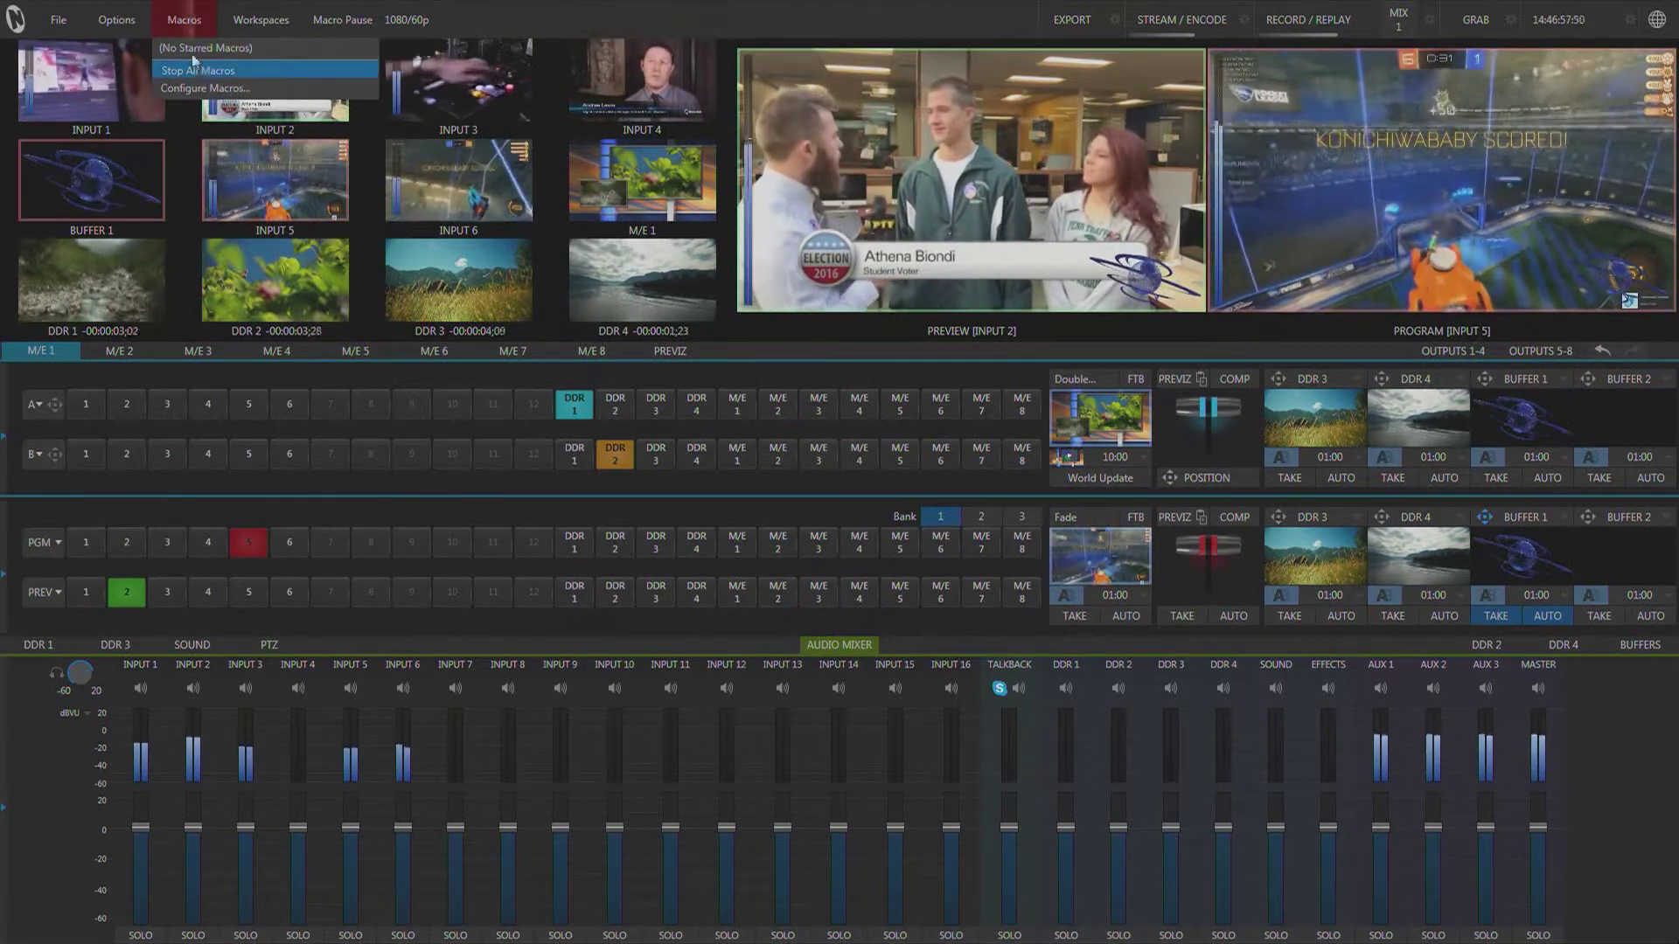
{"action": "left_click", "coordinate": [197, 87]}
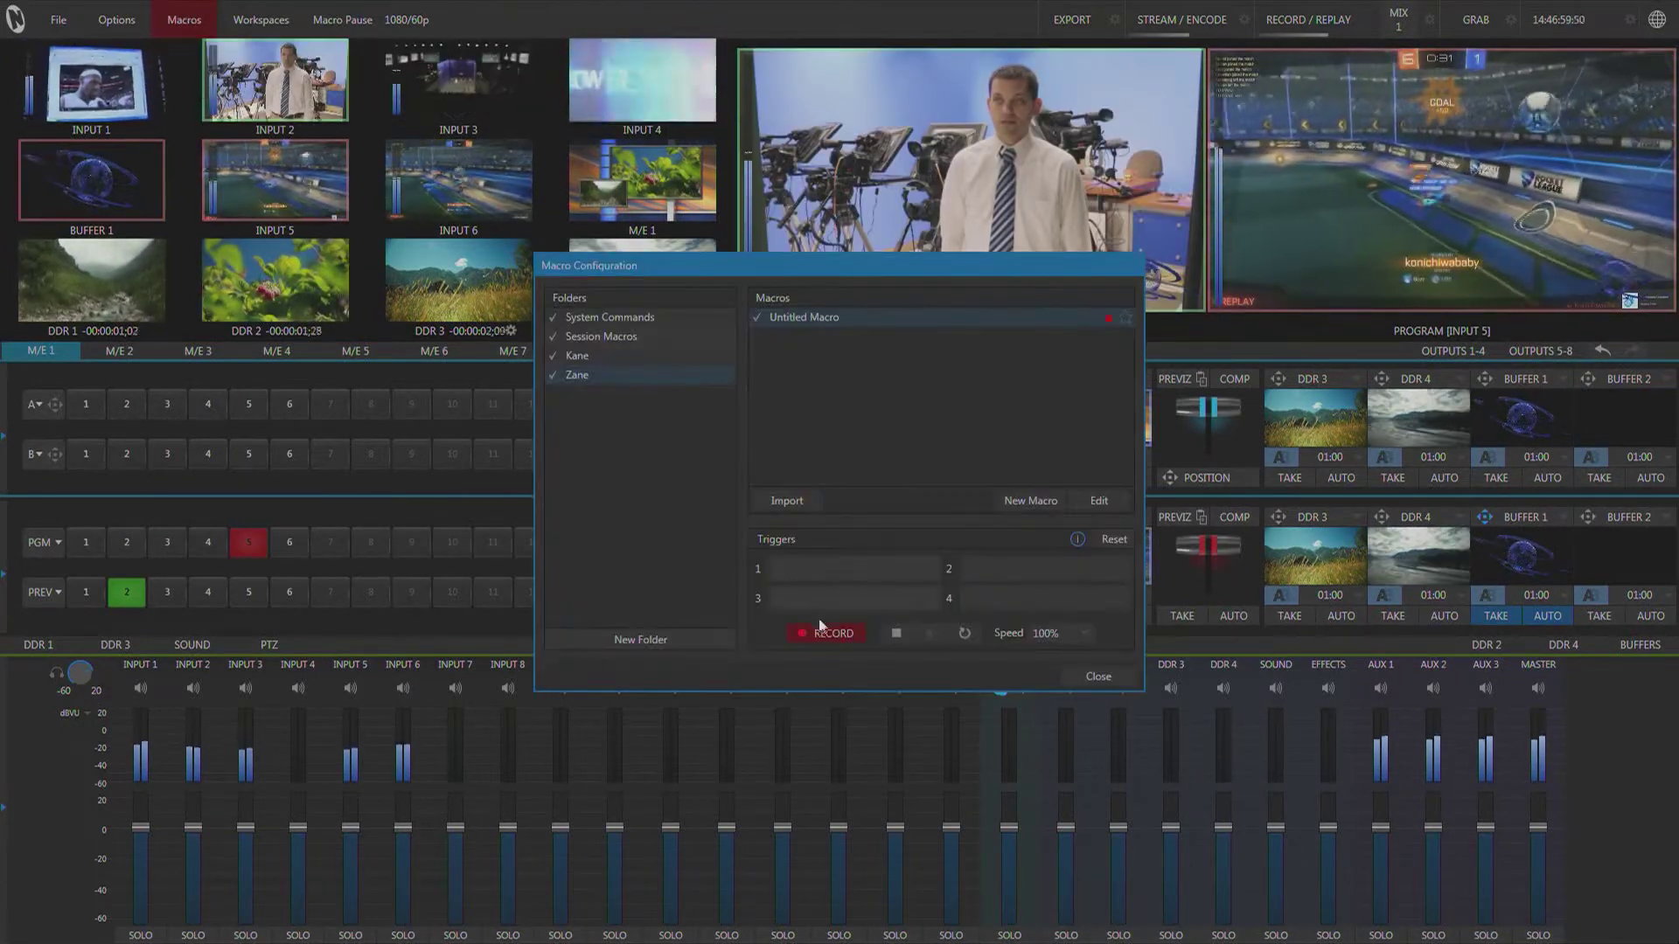
- Stop recording and rename the Untitled Macro to 'Source Switching'
{"action": "left_click", "coordinate": [897, 633]}
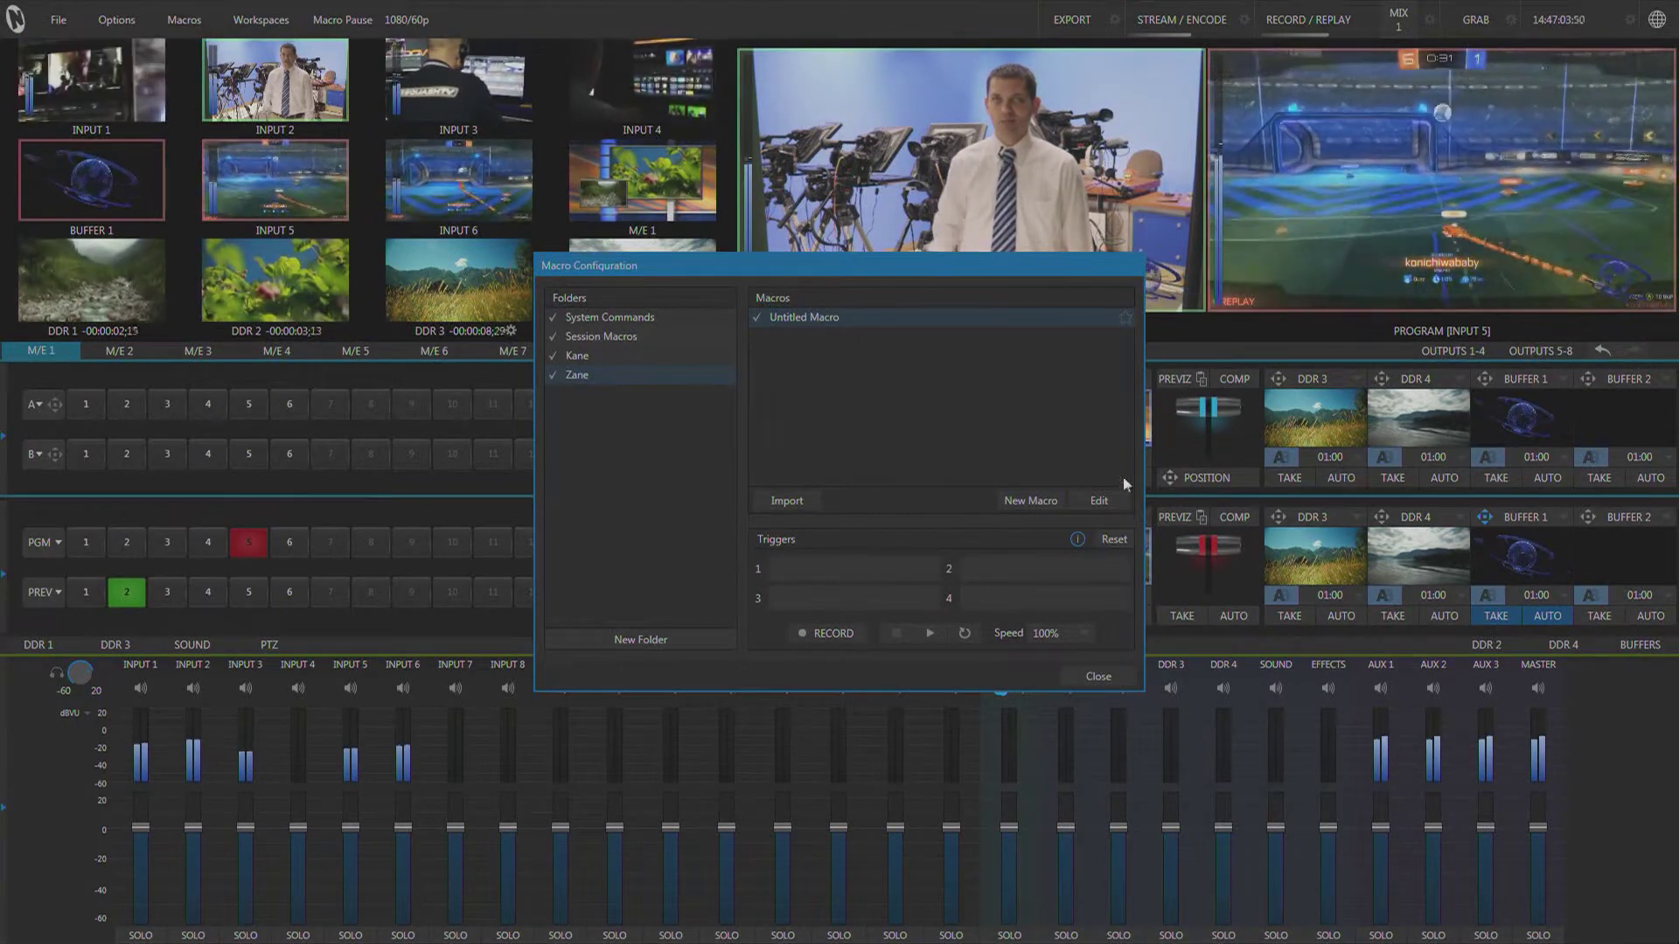
{"action": "right_click", "coordinate": [848, 316]}
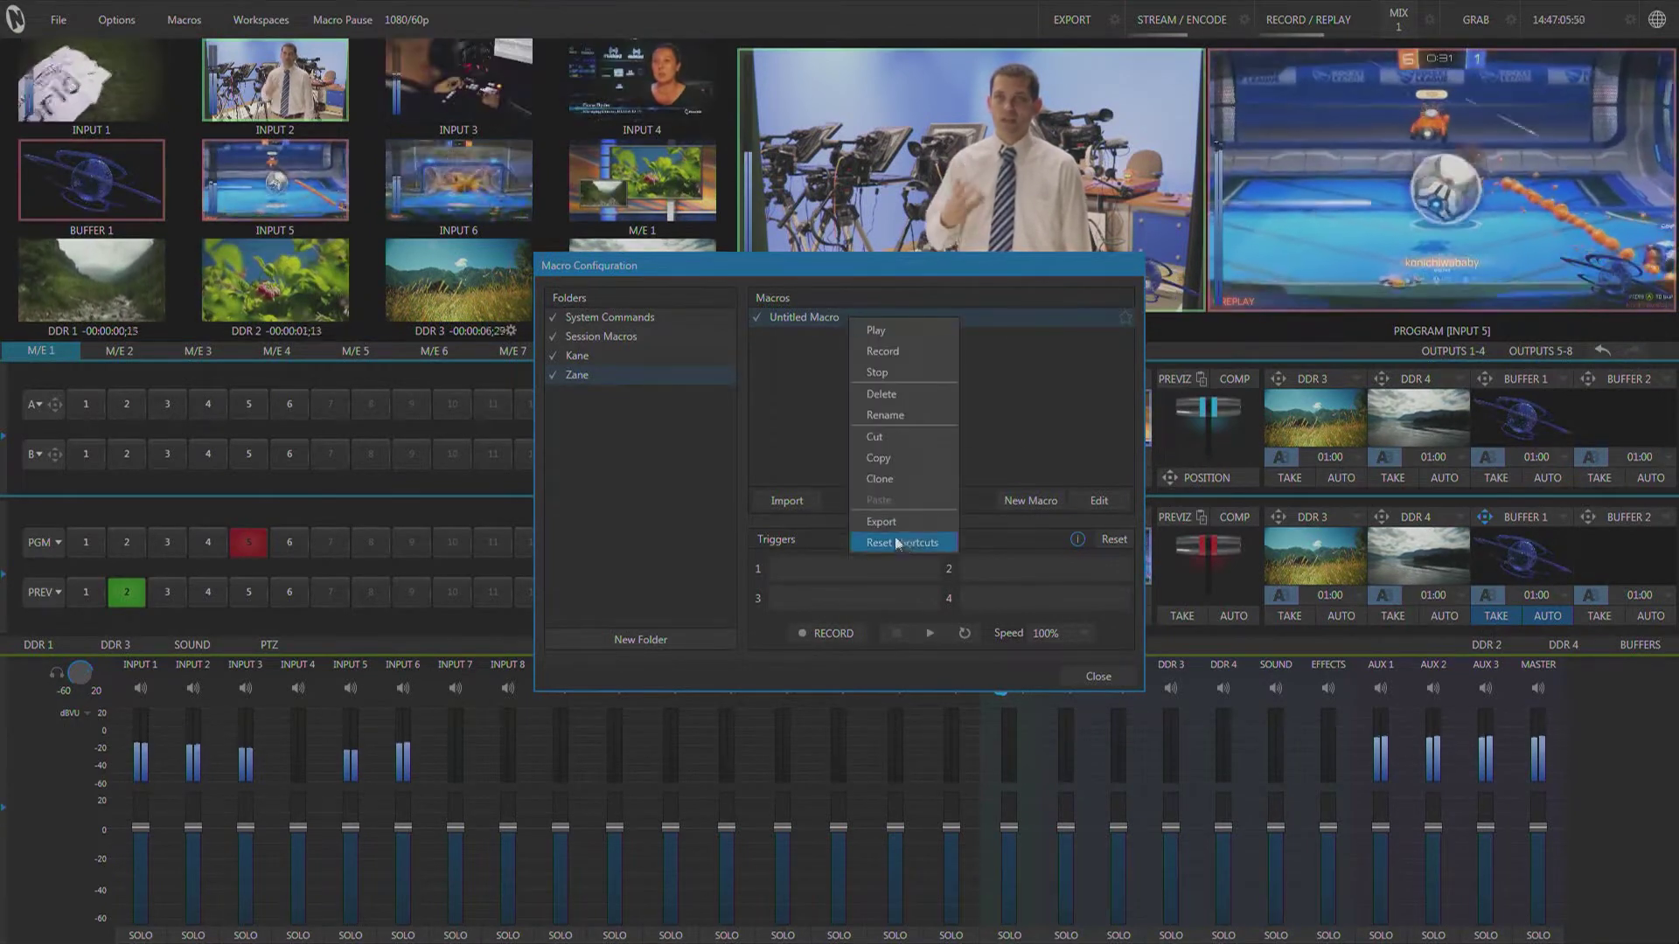
{"action": "left_click", "coordinate": [916, 417]}
{"action": "type", "text": "Cam"}
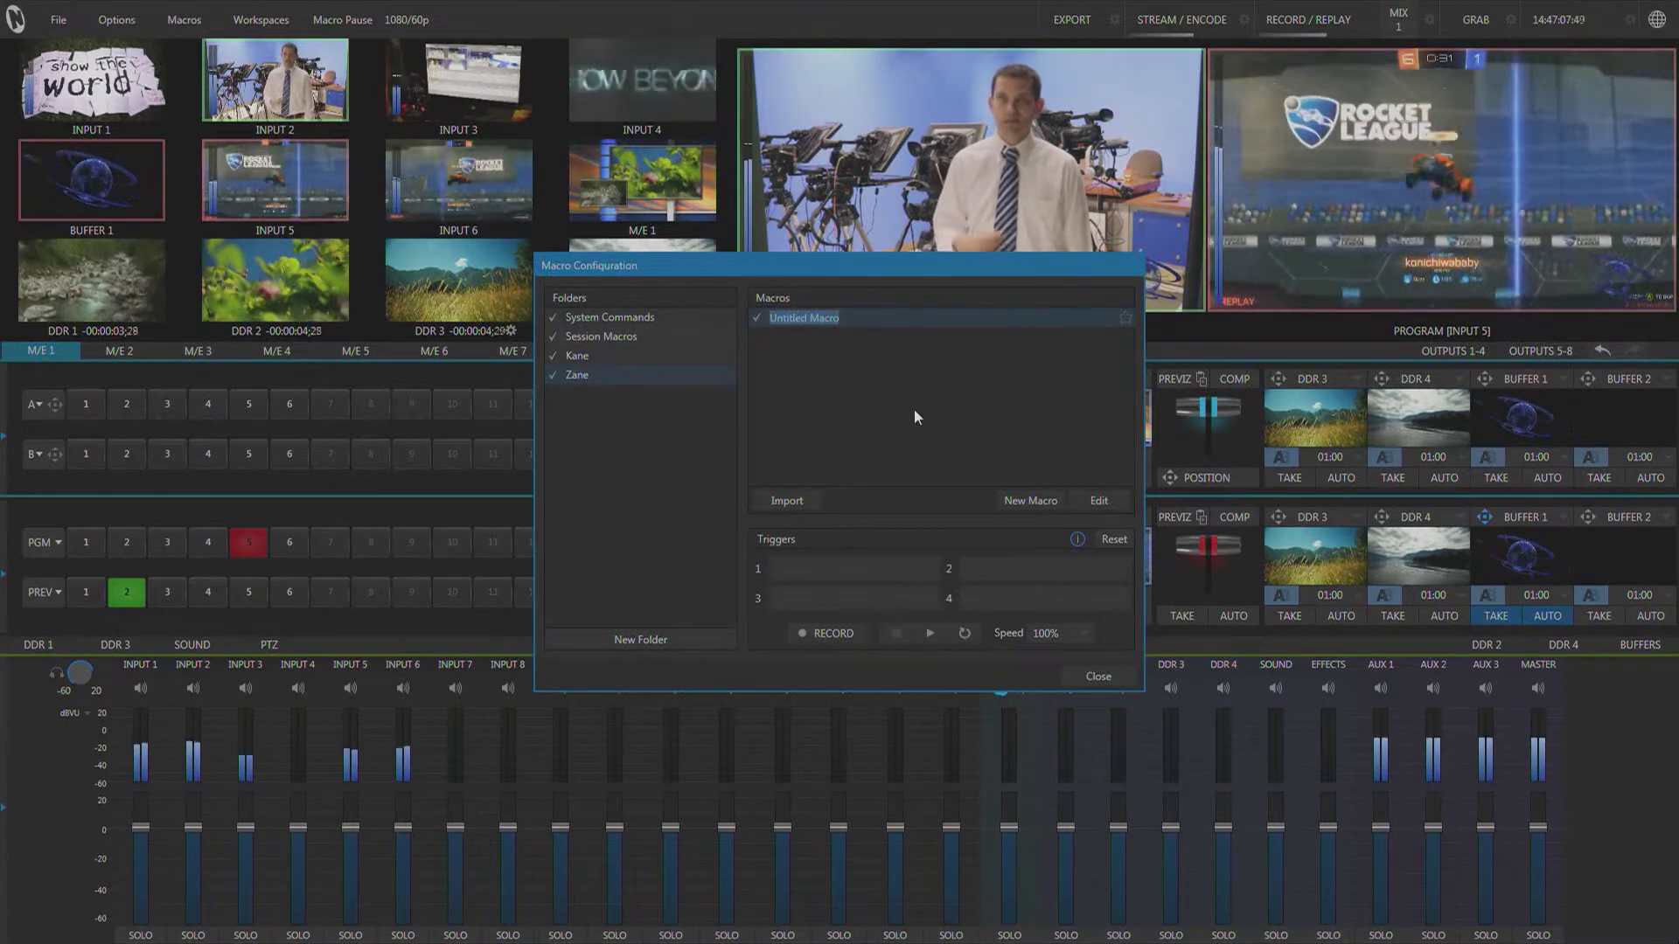
{"action": "key", "text": "BackSpace"}
{"action": "key", "text": "BackSpace"}
{"action": "key", "text": "BackSpace"}
{"action": "type", "text": "Sou"}
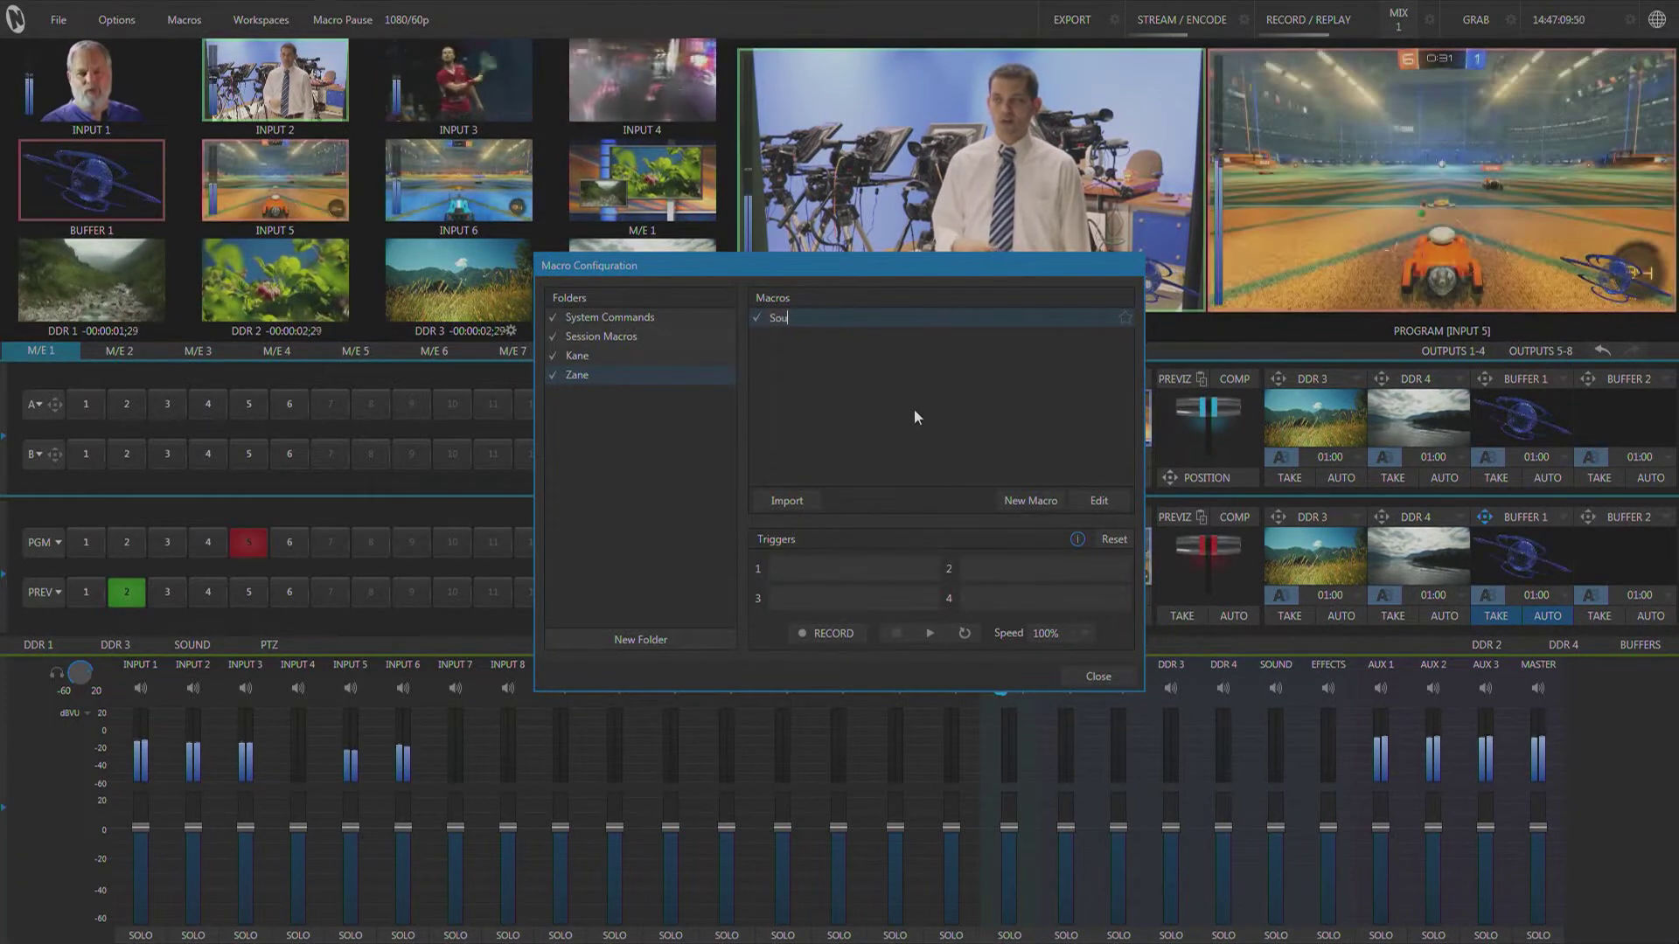
{"action": "type", "text": "rce Swit"}
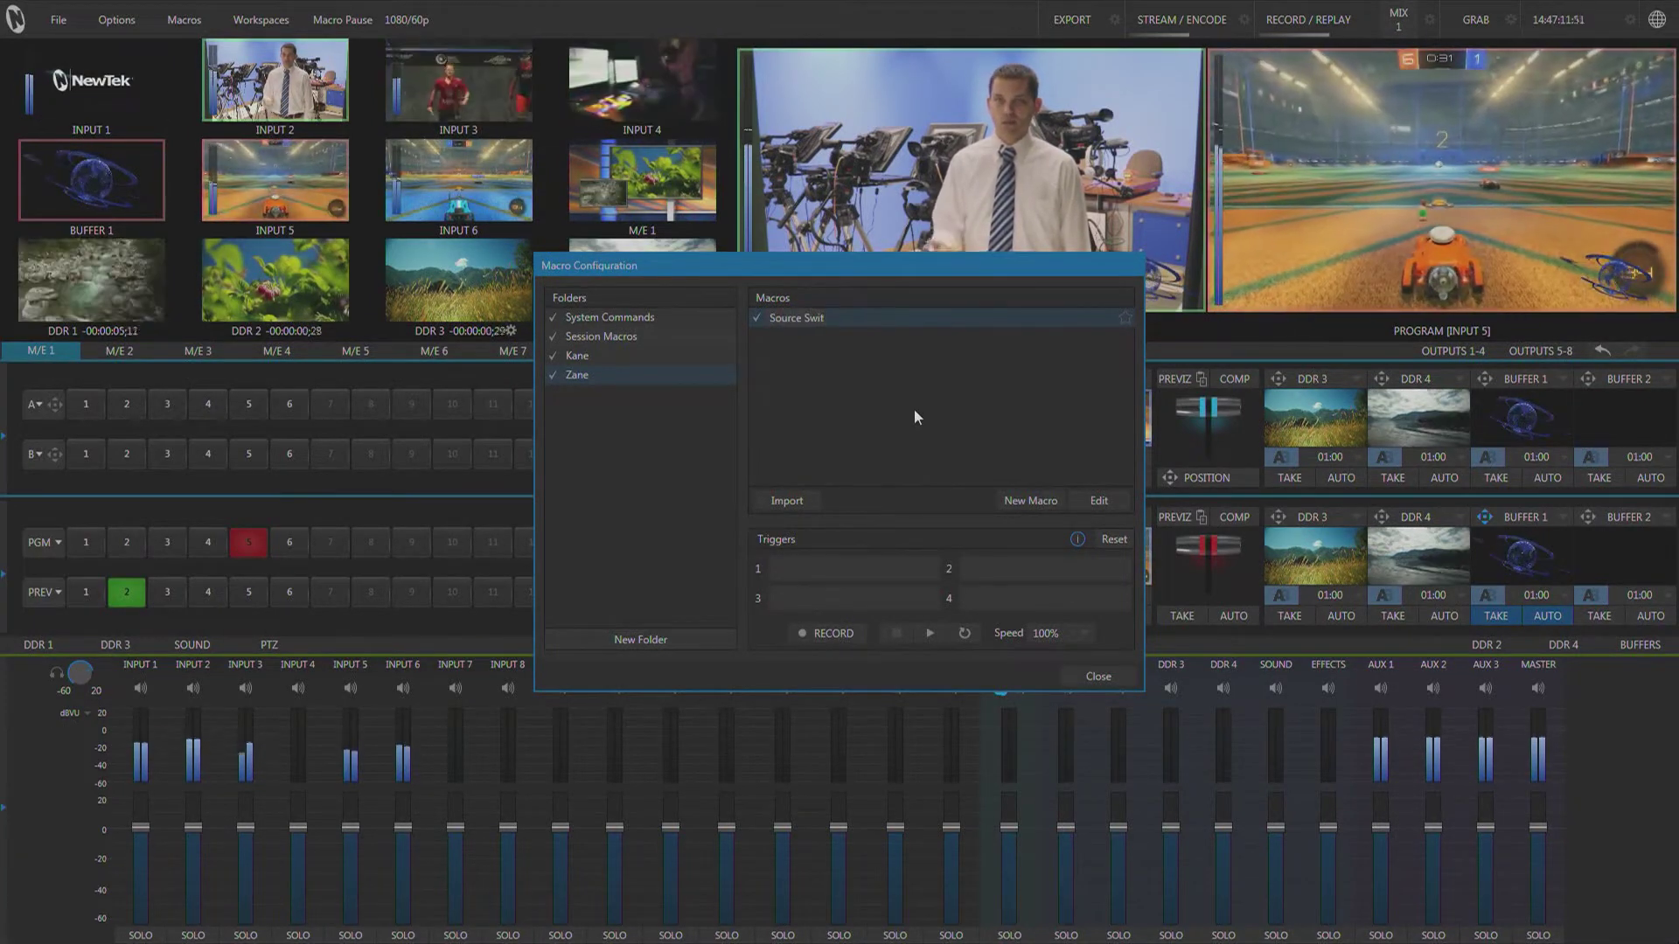
{"action": "type", "text": "ching"}
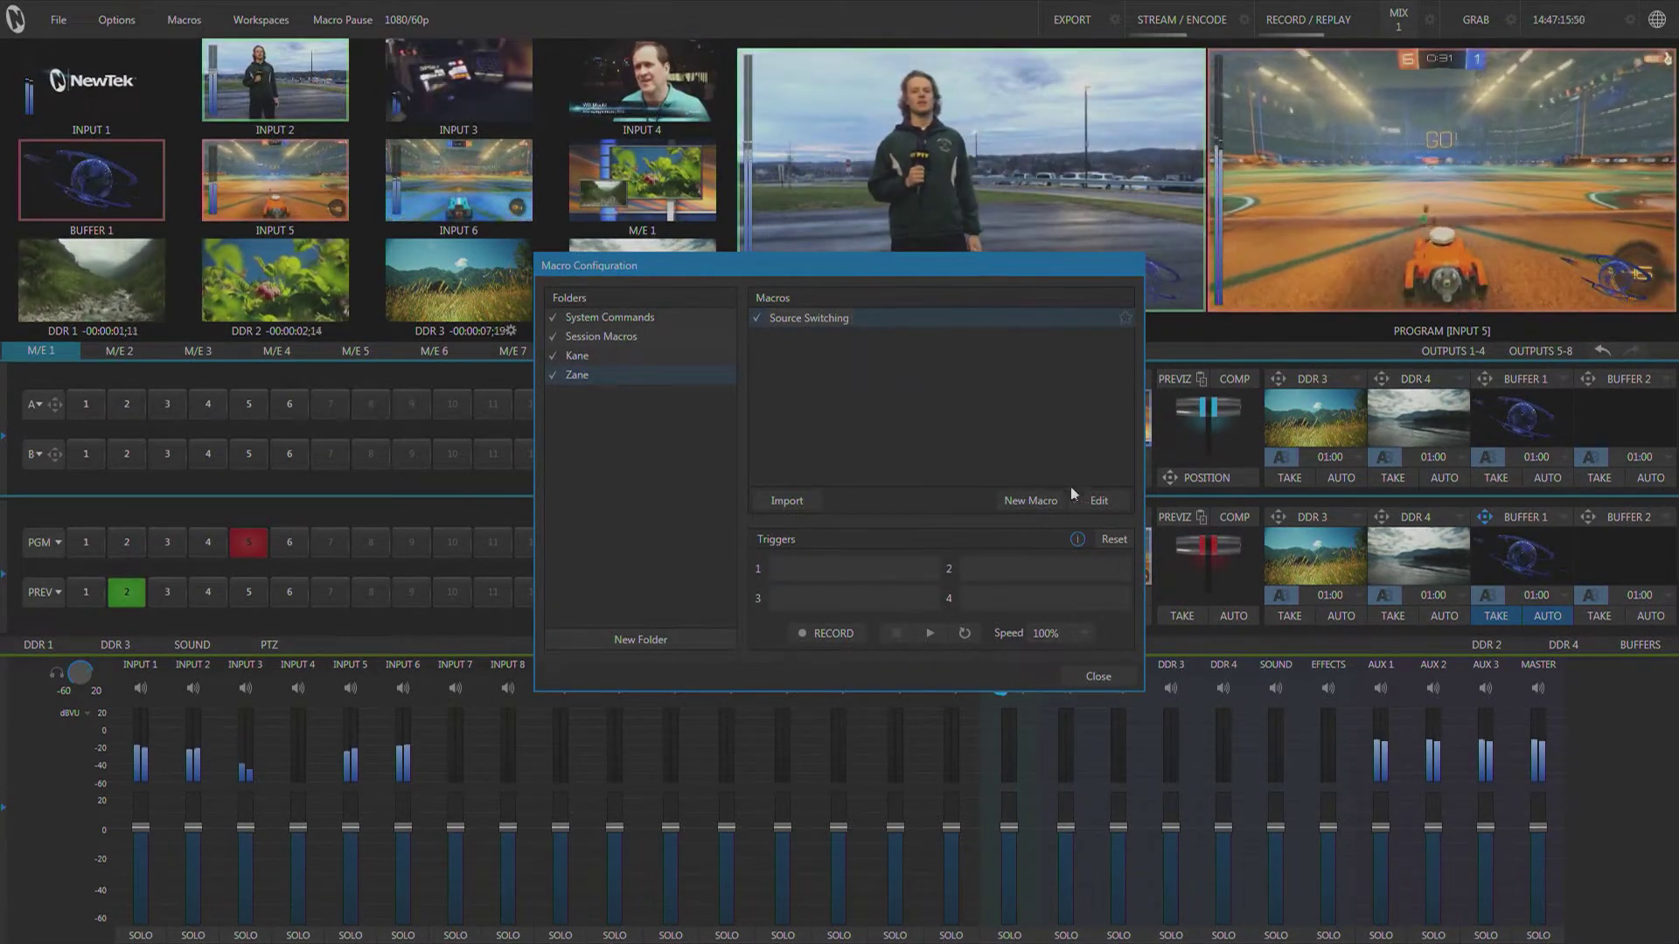
{"action": "key", "text": "Return"}
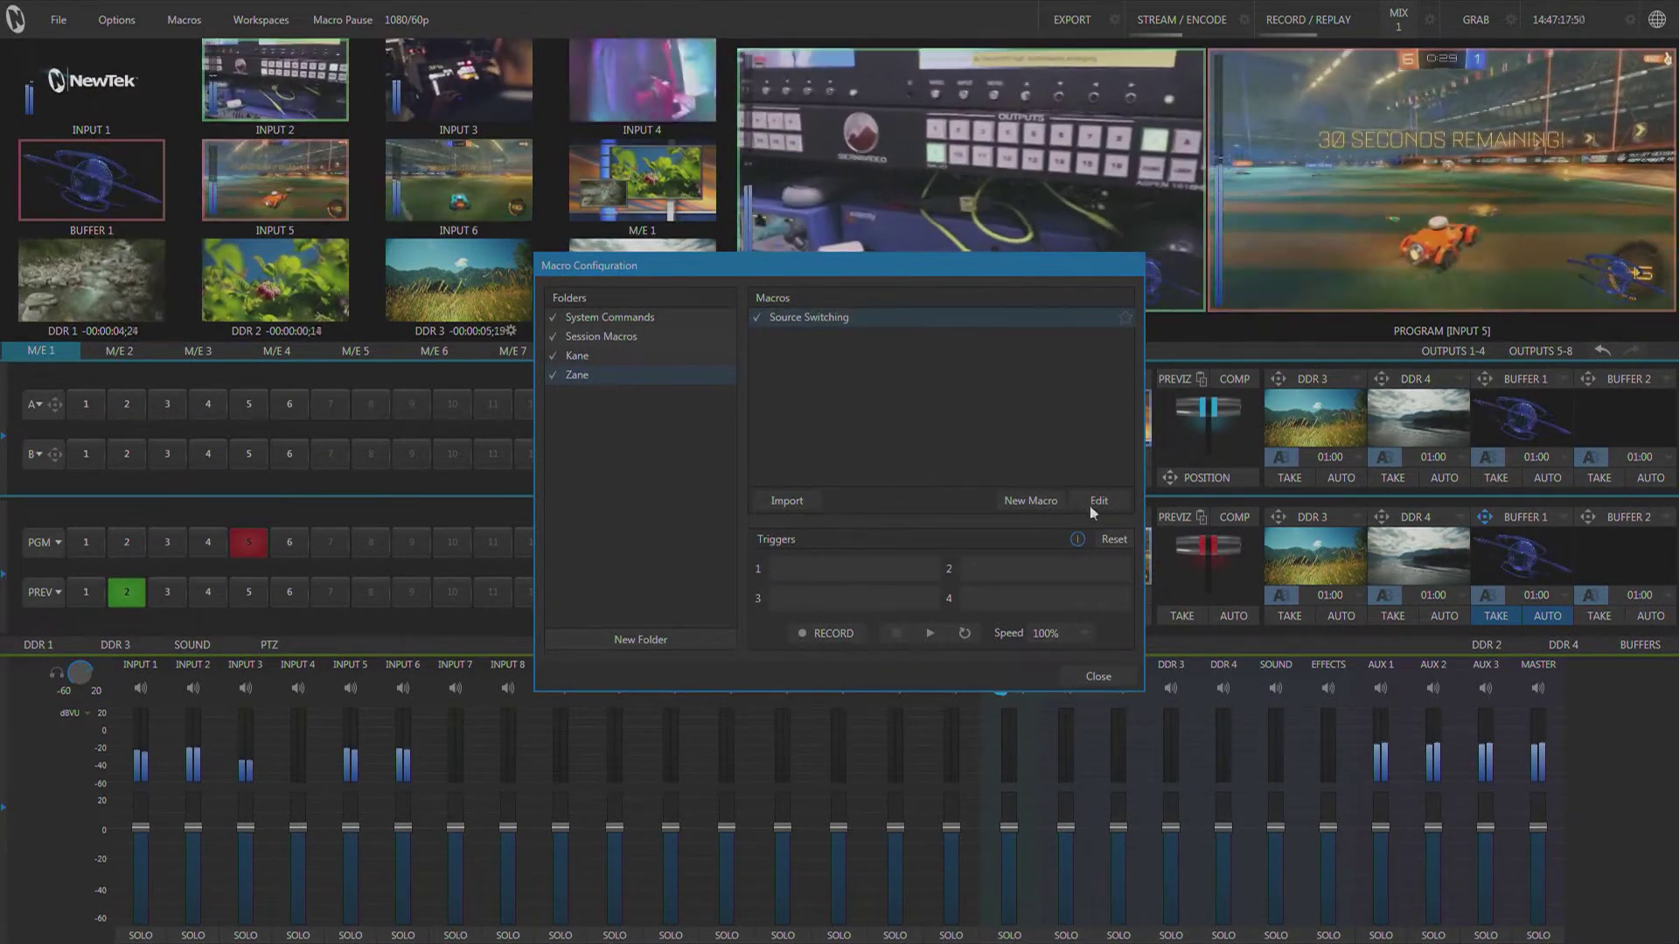
- Open Source Switching in an enlarged Macro Editor with wider Shortcut and Value columns
{"action": "left_click", "coordinate": [1099, 501]}
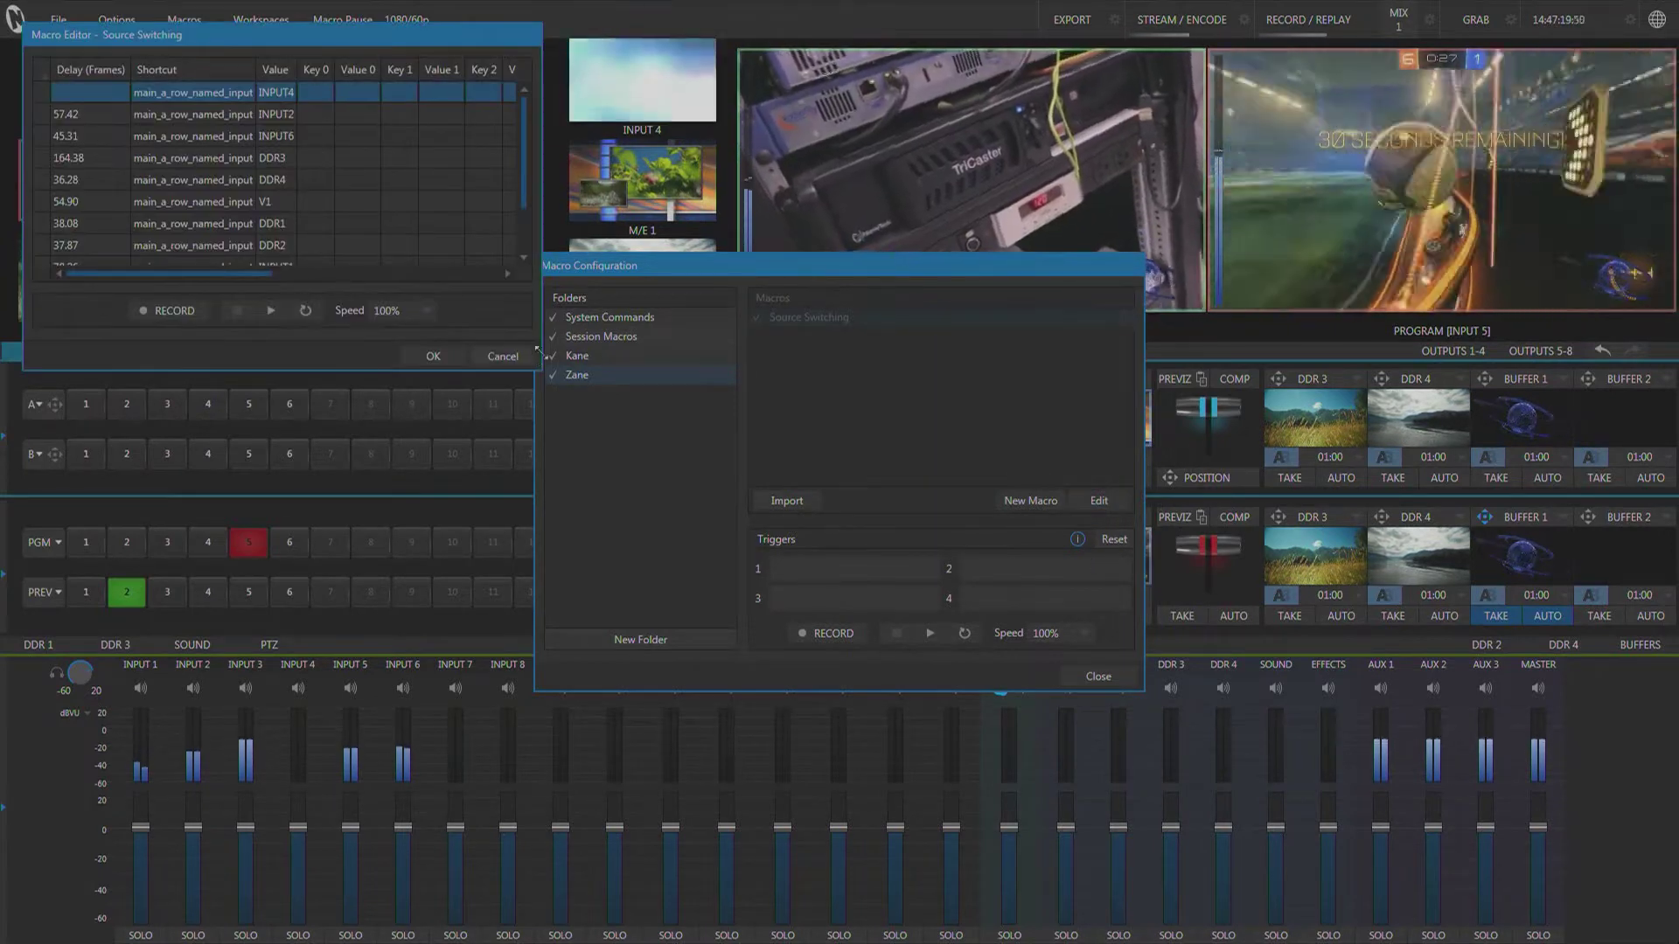
{"action": "left_click_drag", "start_coordinate": [536, 361], "coordinate": [1511, 750]}
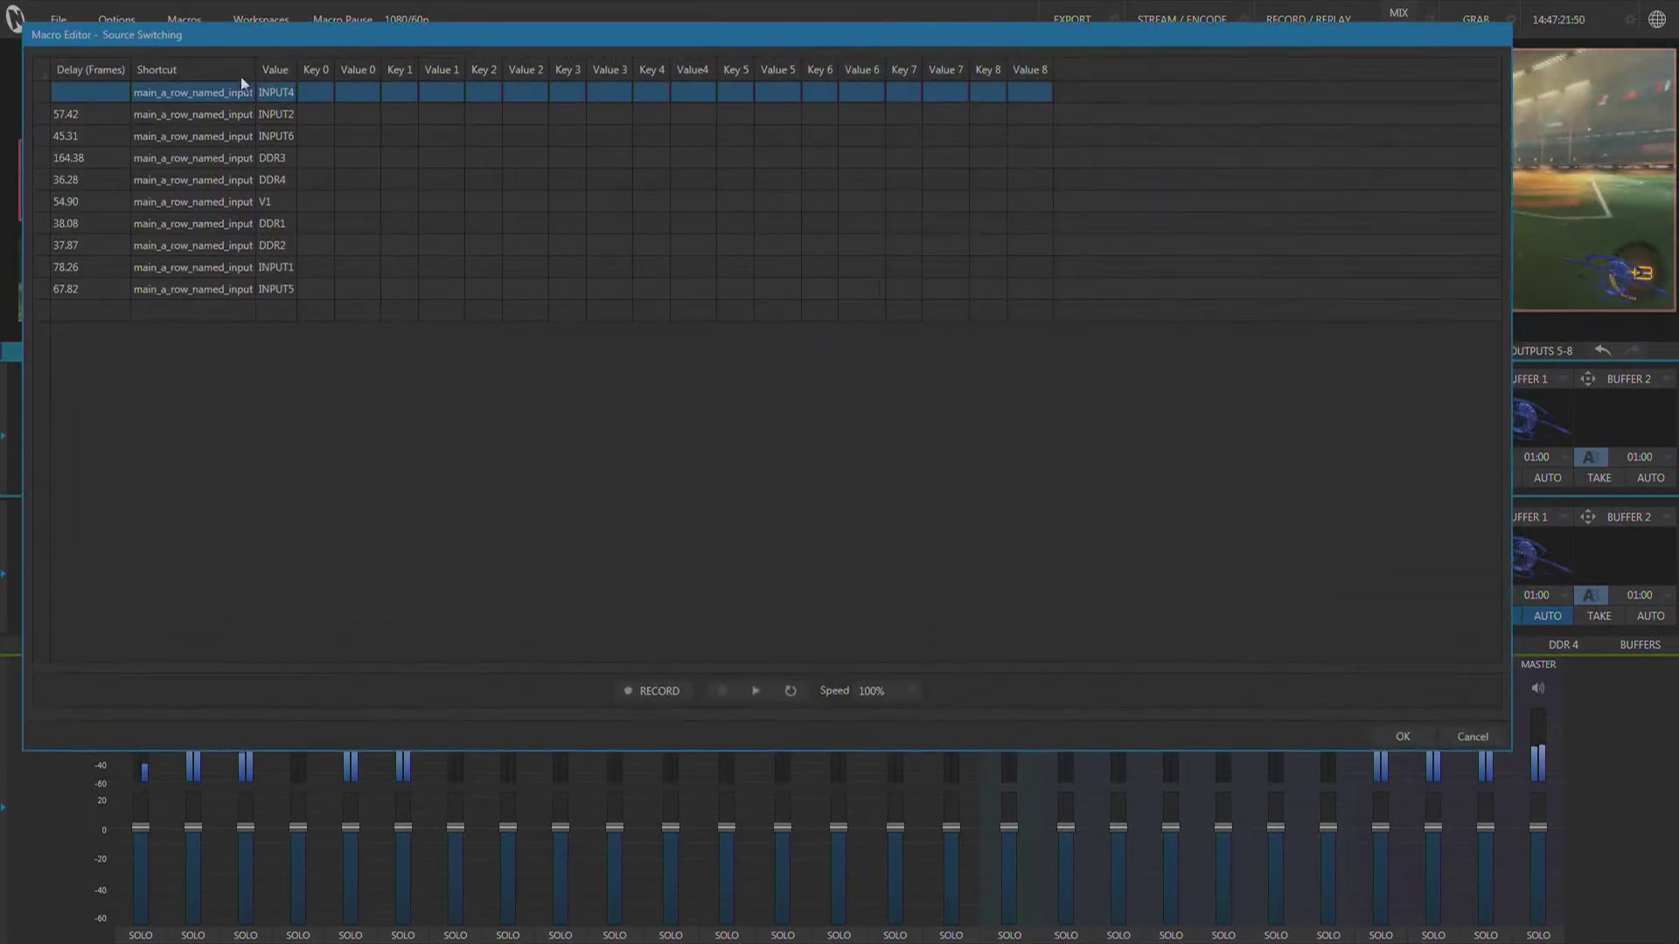
{"action": "left_click_drag", "start_coordinate": [255, 67], "coordinate": [518, 69]}
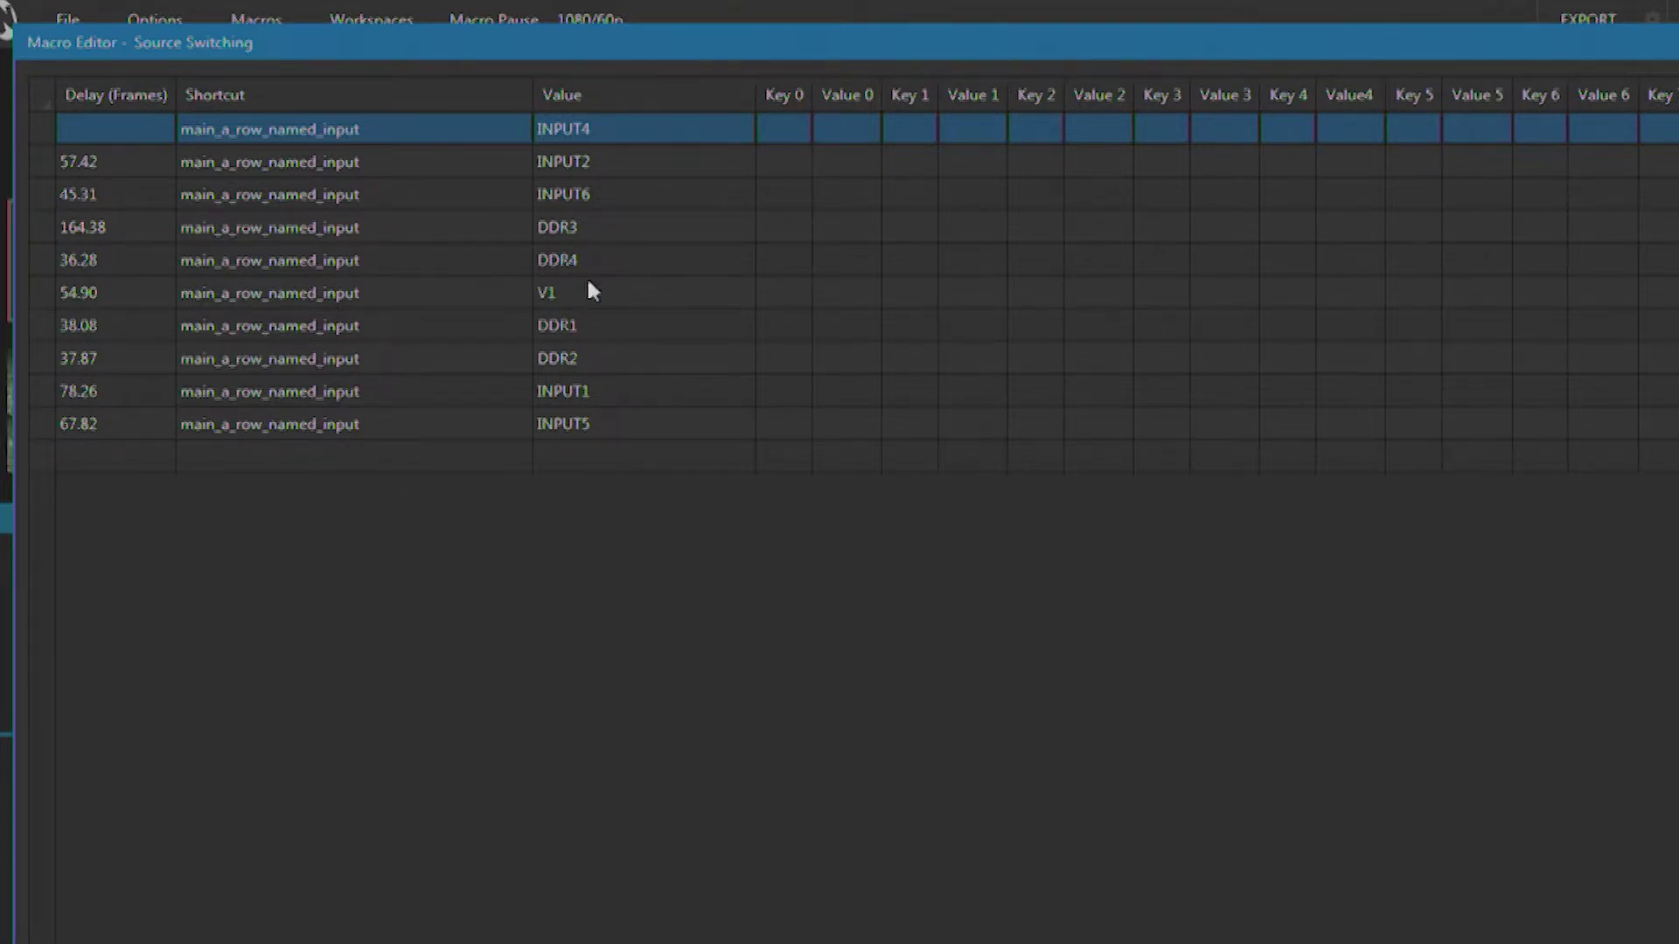
- Insert a row above the V1 step and enter #pause in its Shortcut cell
{"action": "left_click", "coordinate": [78, 292]}
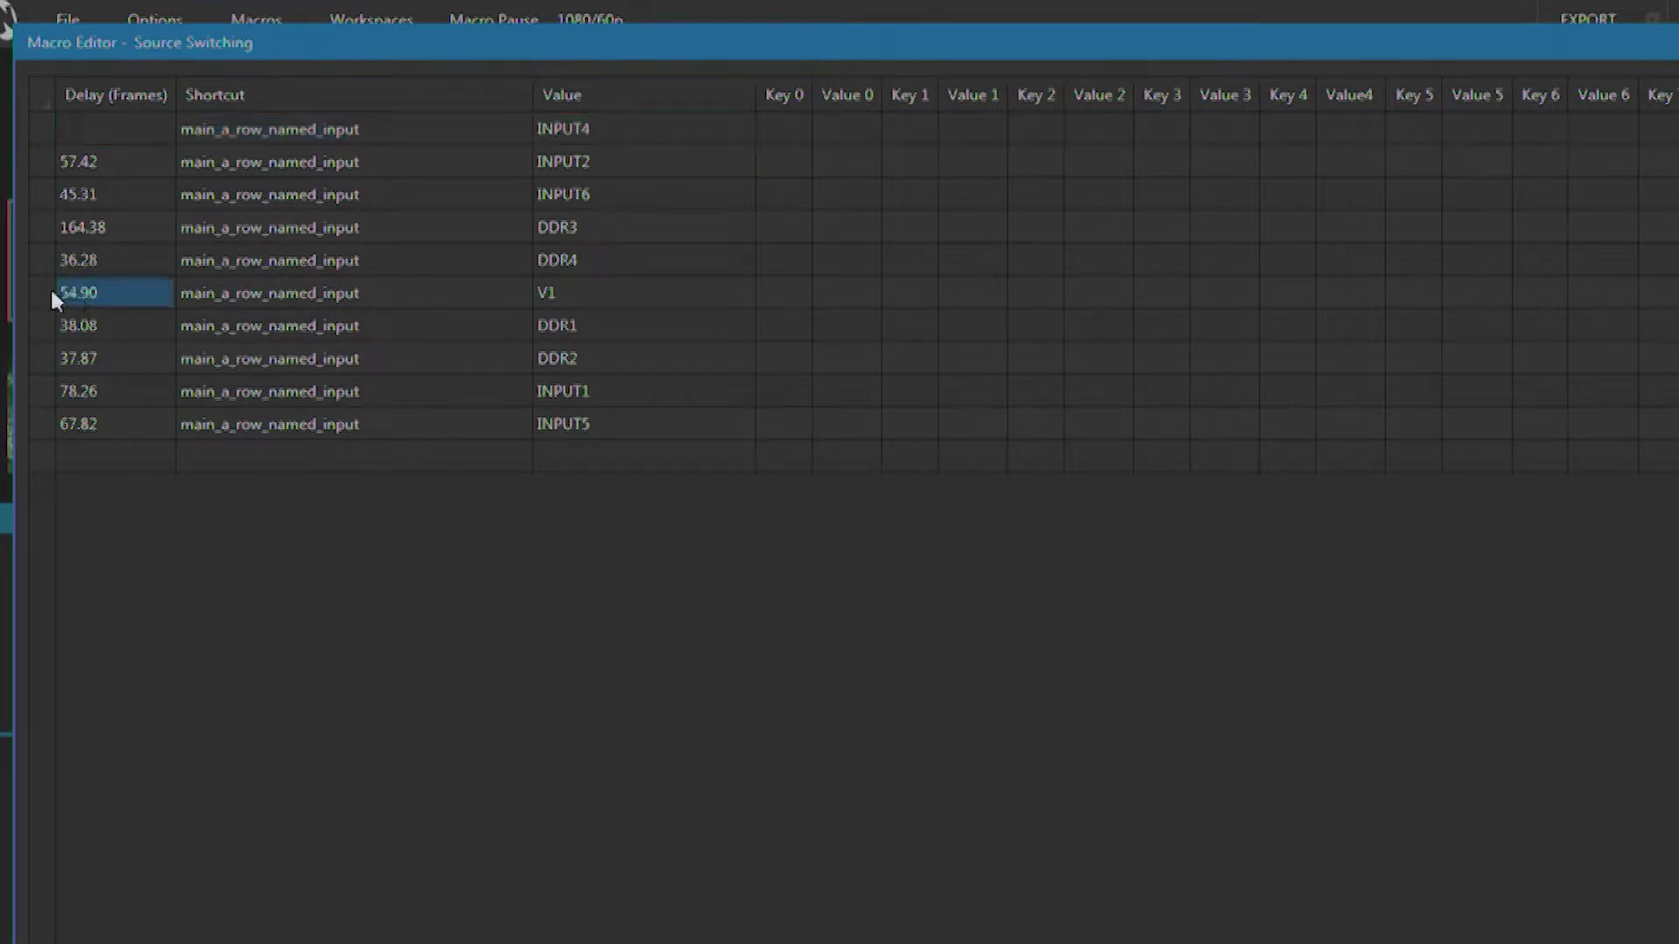
{"action": "left_click", "coordinate": [49, 292]}
{"action": "right_click", "coordinate": [49, 292]}
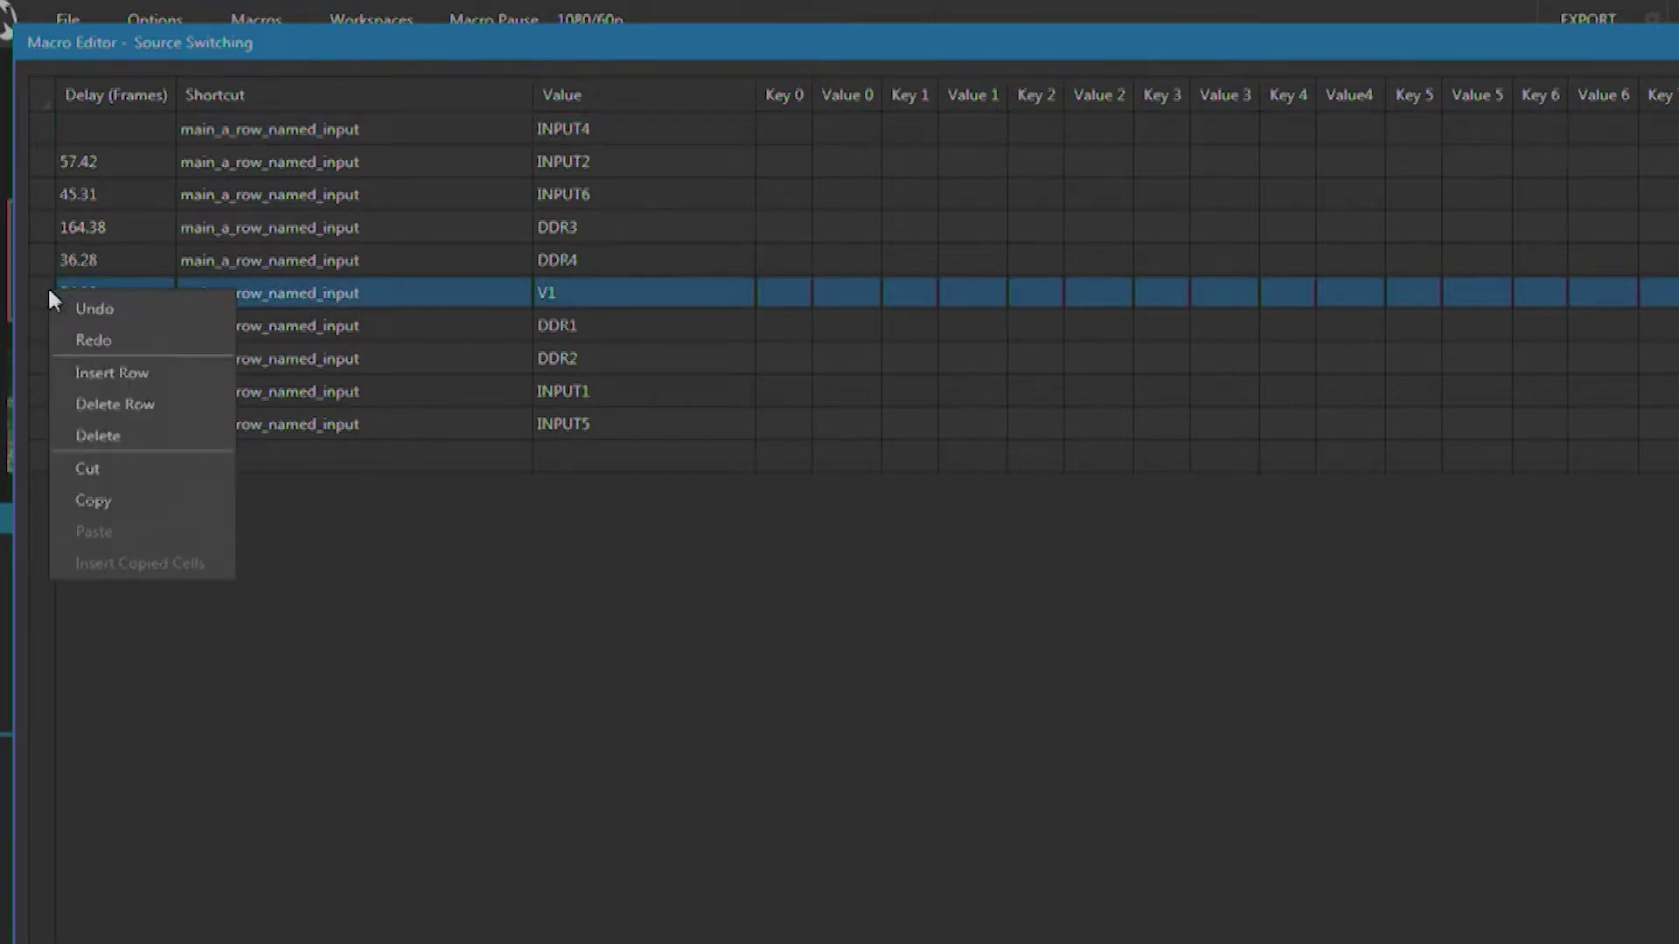
{"action": "left_click", "coordinate": [128, 378]}
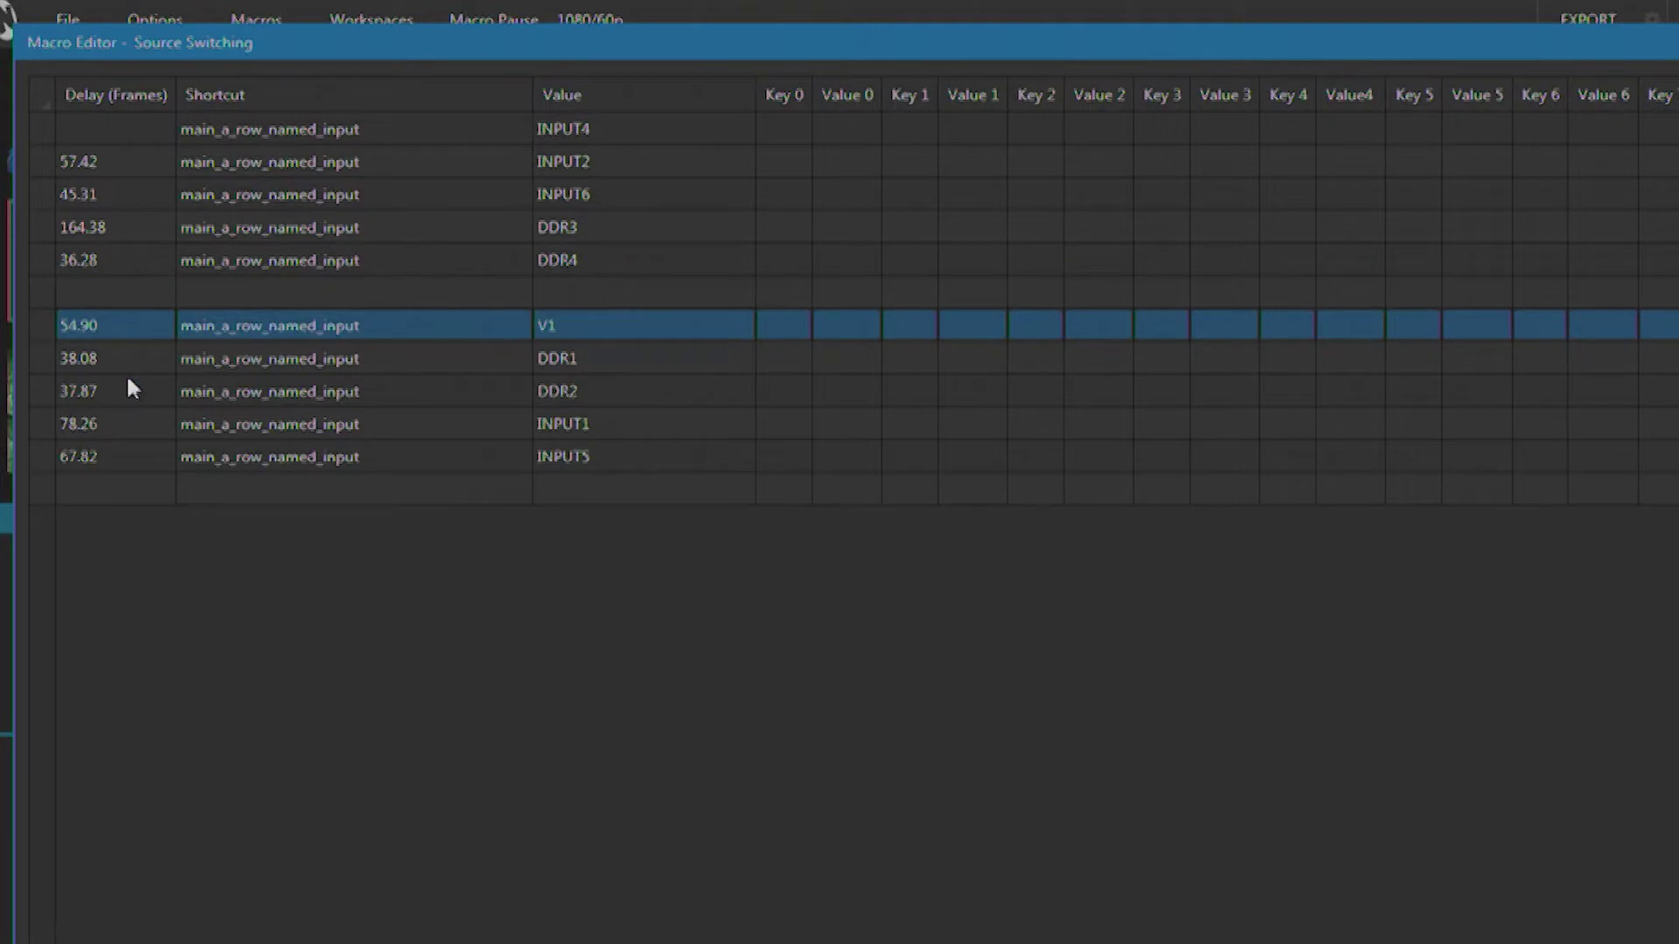
{"action": "left_click", "coordinate": [234, 292]}
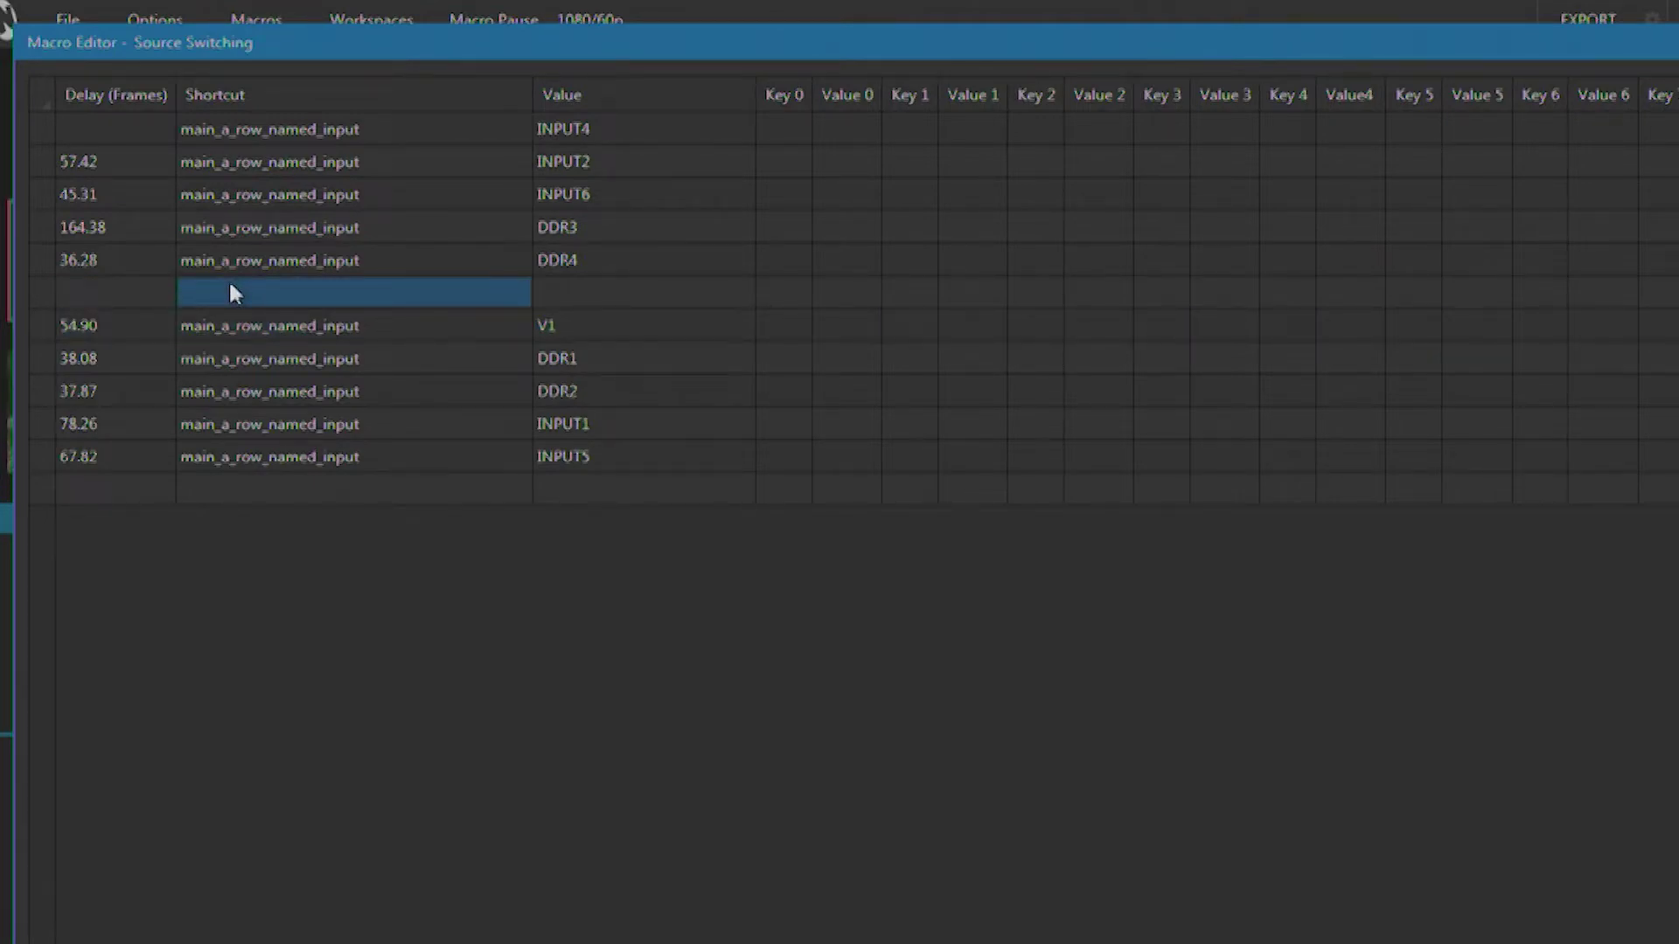
{"action": "type", "text": "#"}
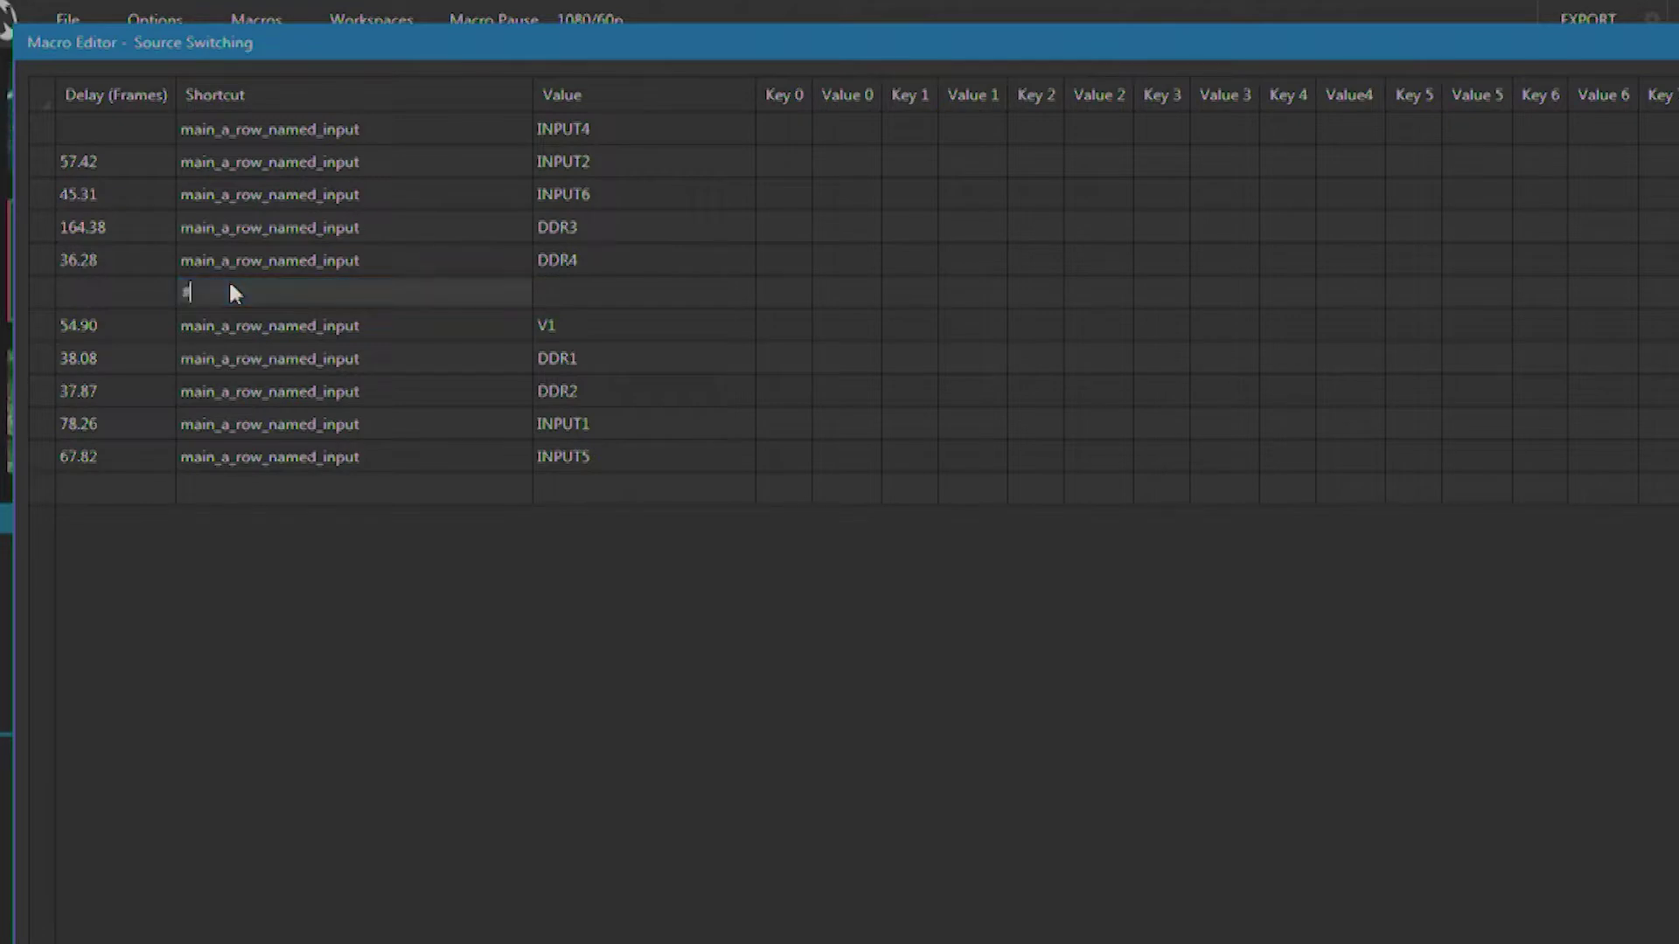
{"action": "type", "text": "pause"}
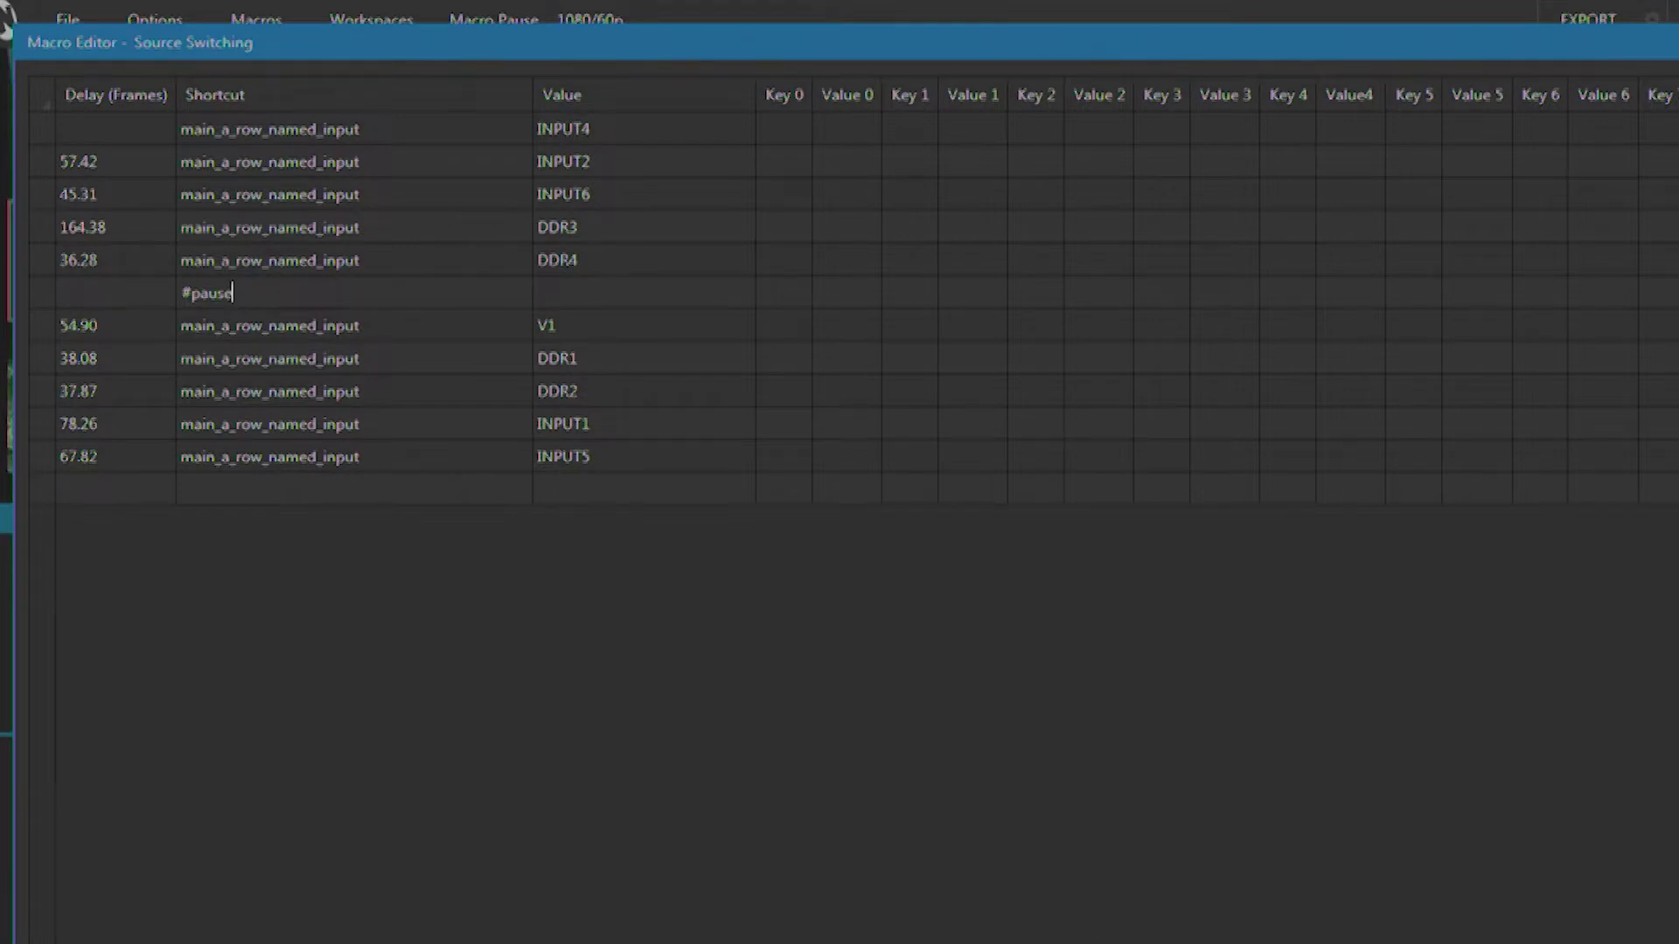
{"action": "left_click", "coordinate": [472, 297]}
- Close the editor, put BLACK on program from the buffer bank, and take Buffer 1 off air
{"action": "key", "text": "Escape"}
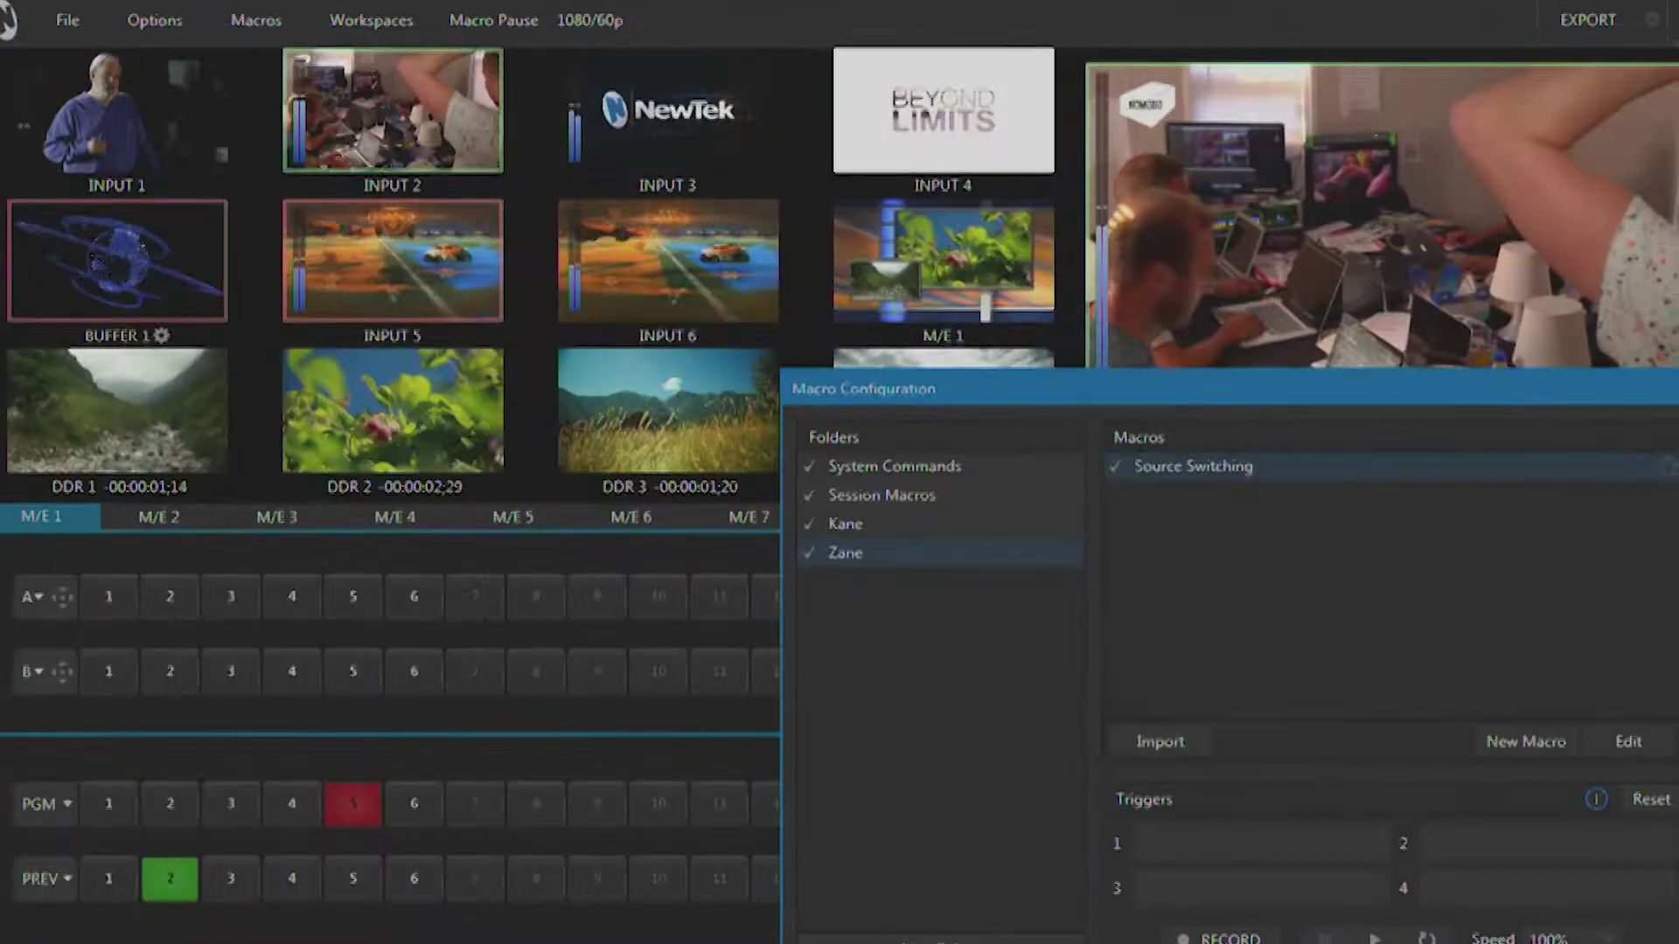
{"action": "left_click", "coordinate": [1107, 677]}
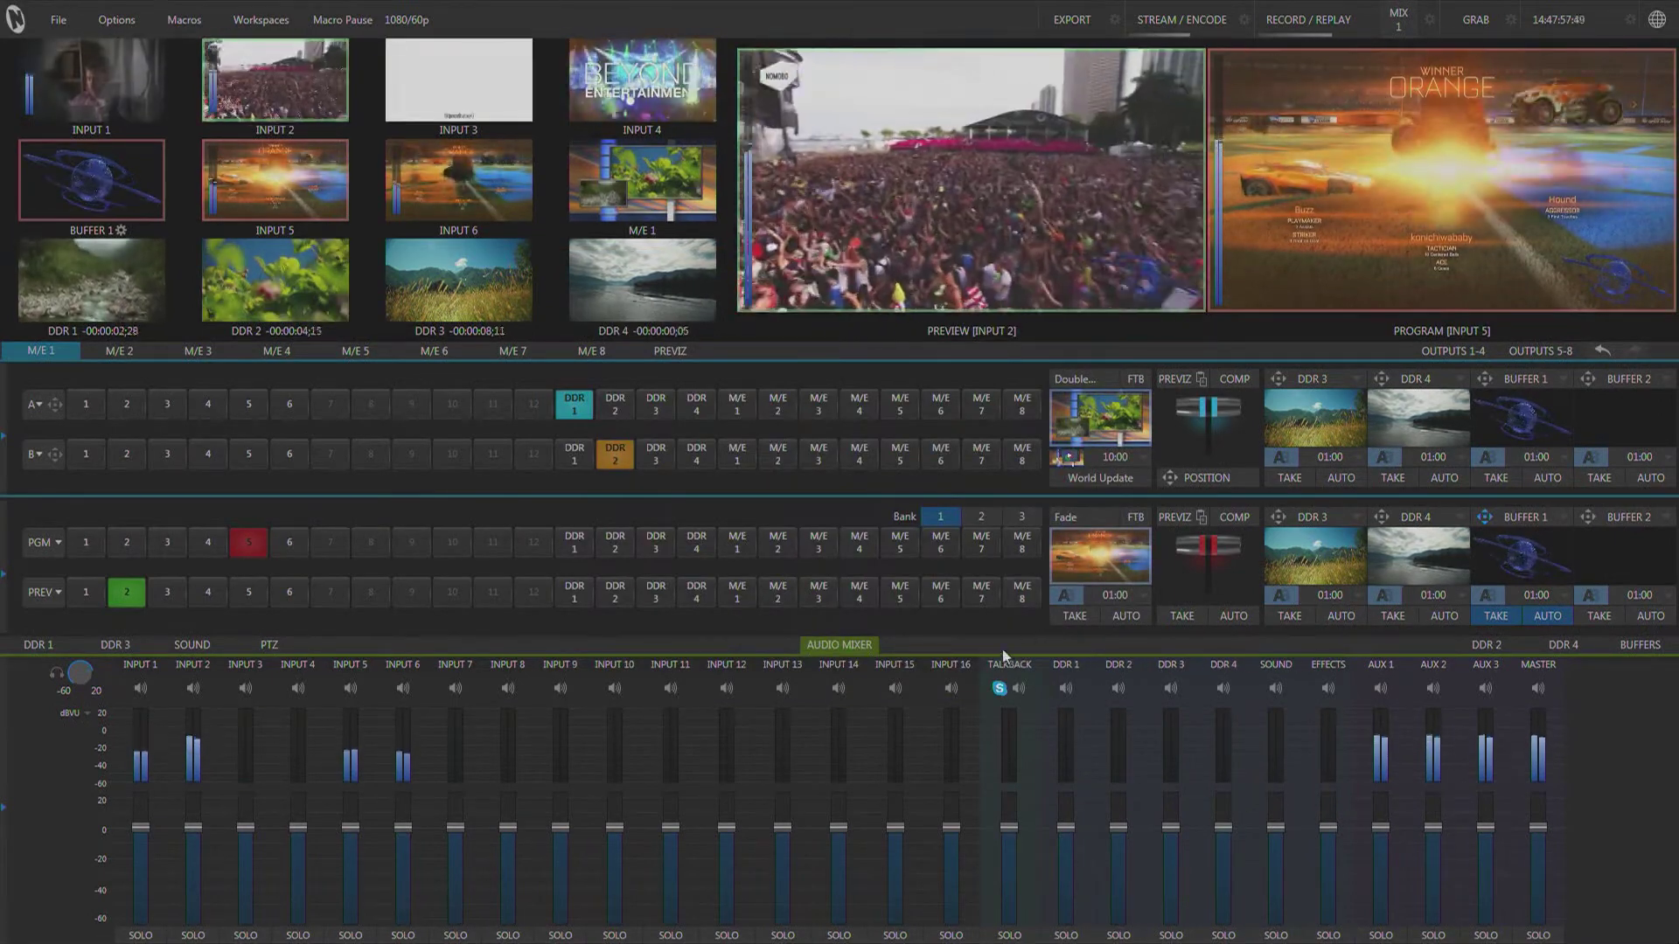
{"action": "left_click", "coordinate": [1021, 517]}
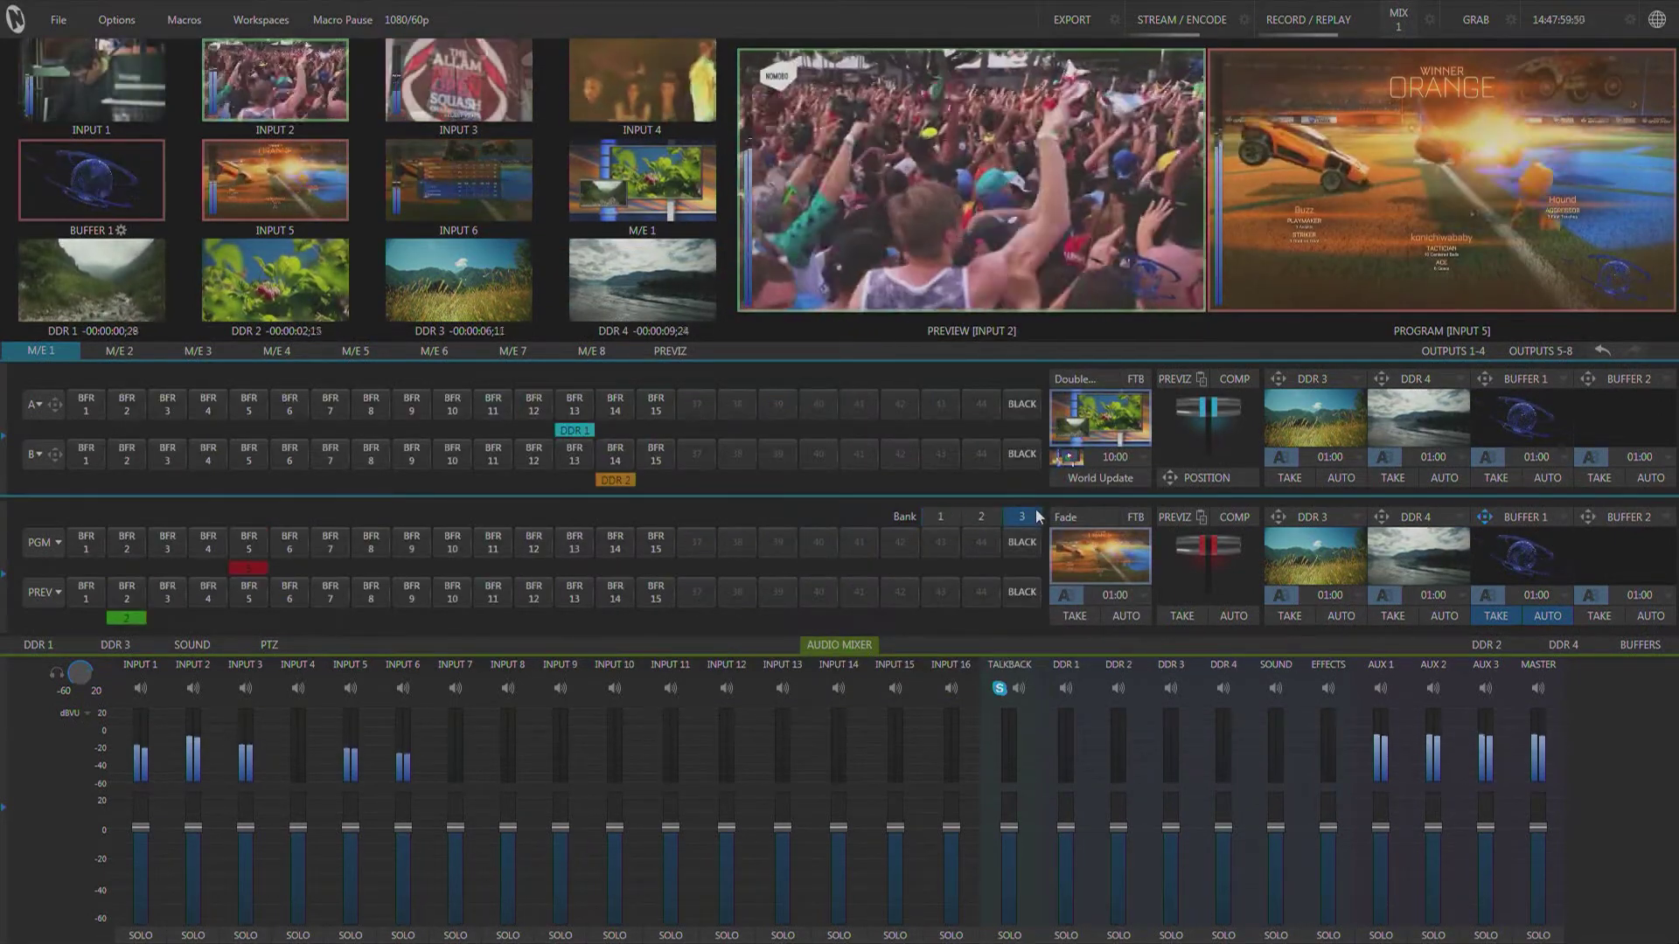
{"action": "left_click", "coordinate": [1022, 542]}
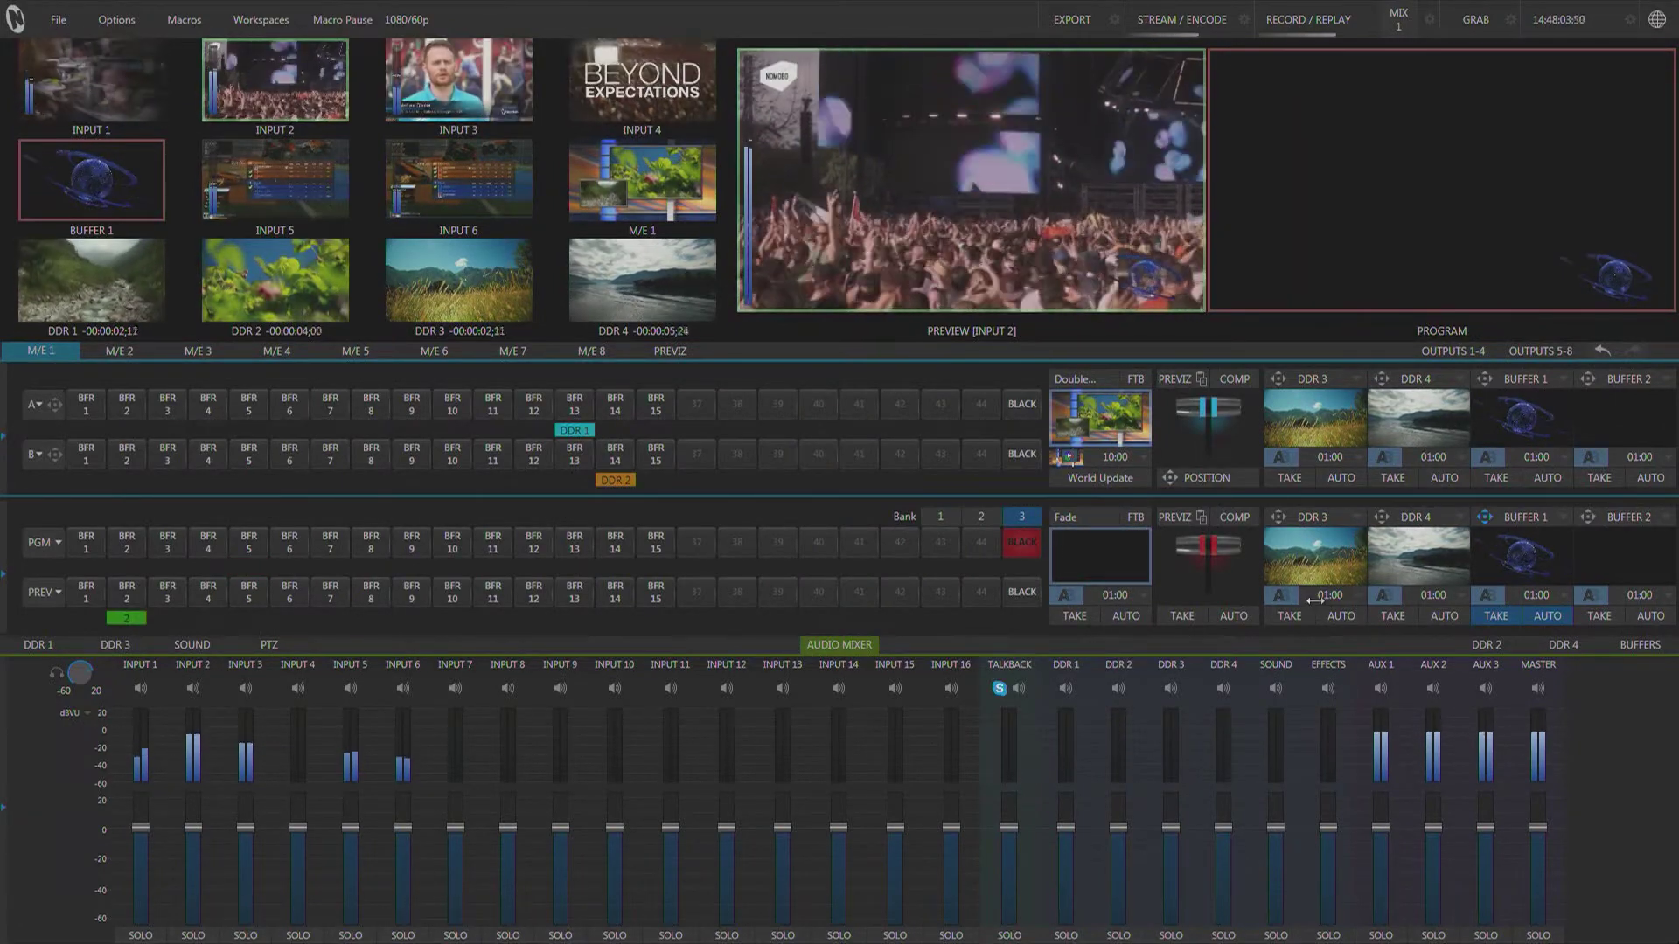
{"action": "left_click", "coordinate": [195, 30]}
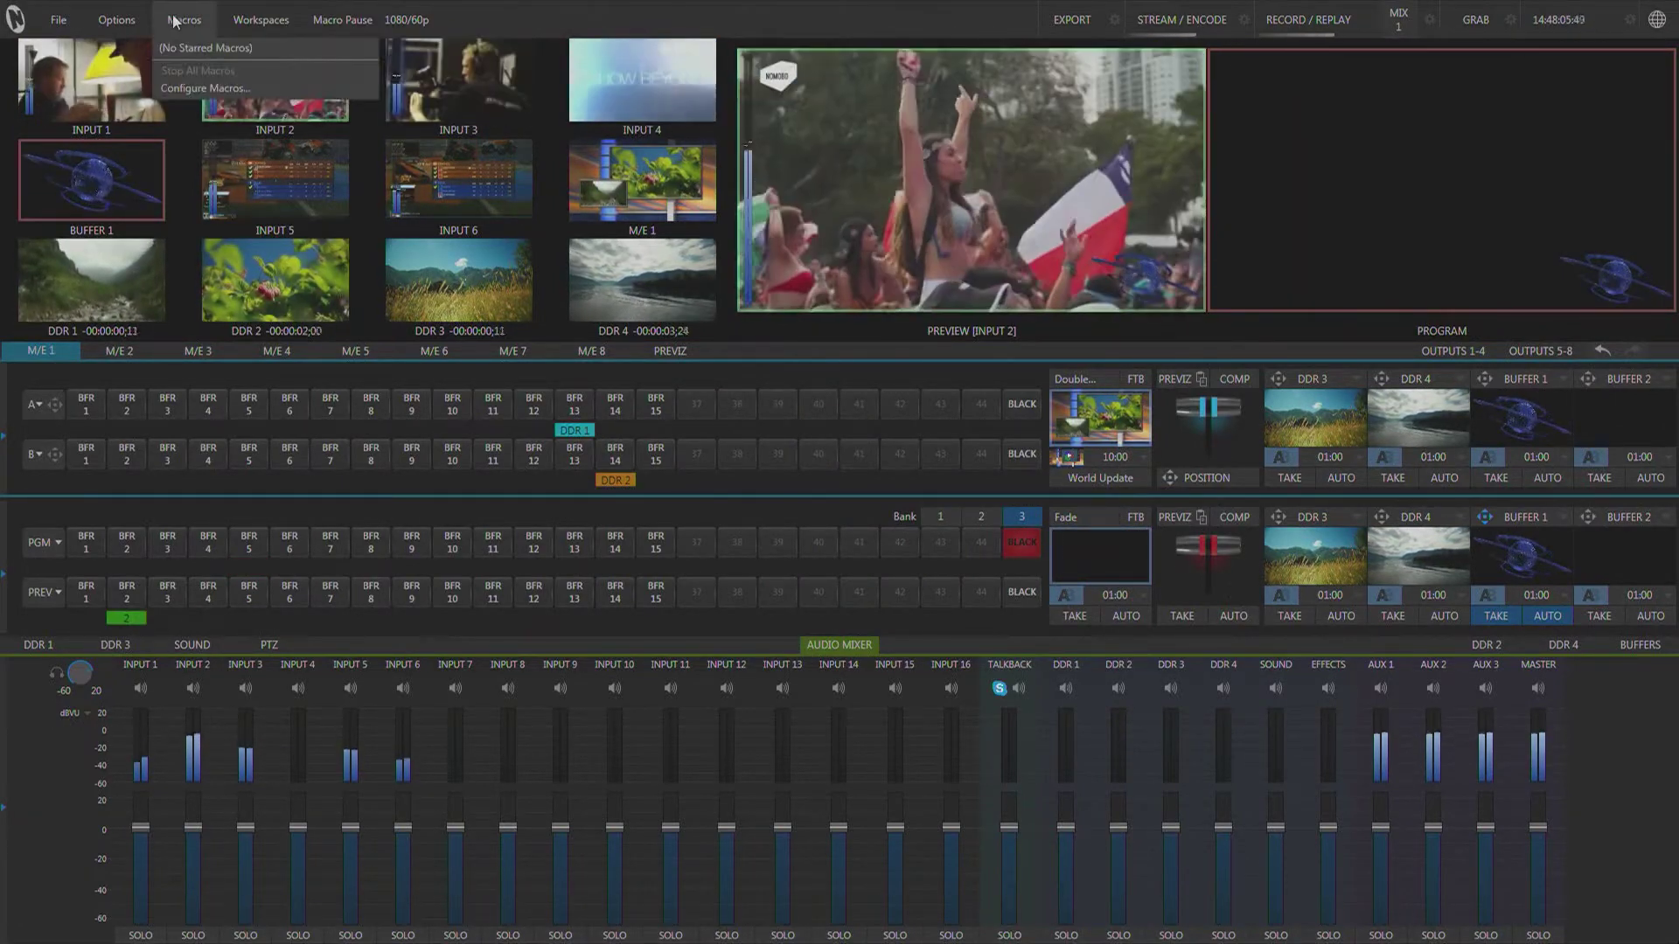
{"action": "left_click", "coordinate": [1496, 616]}
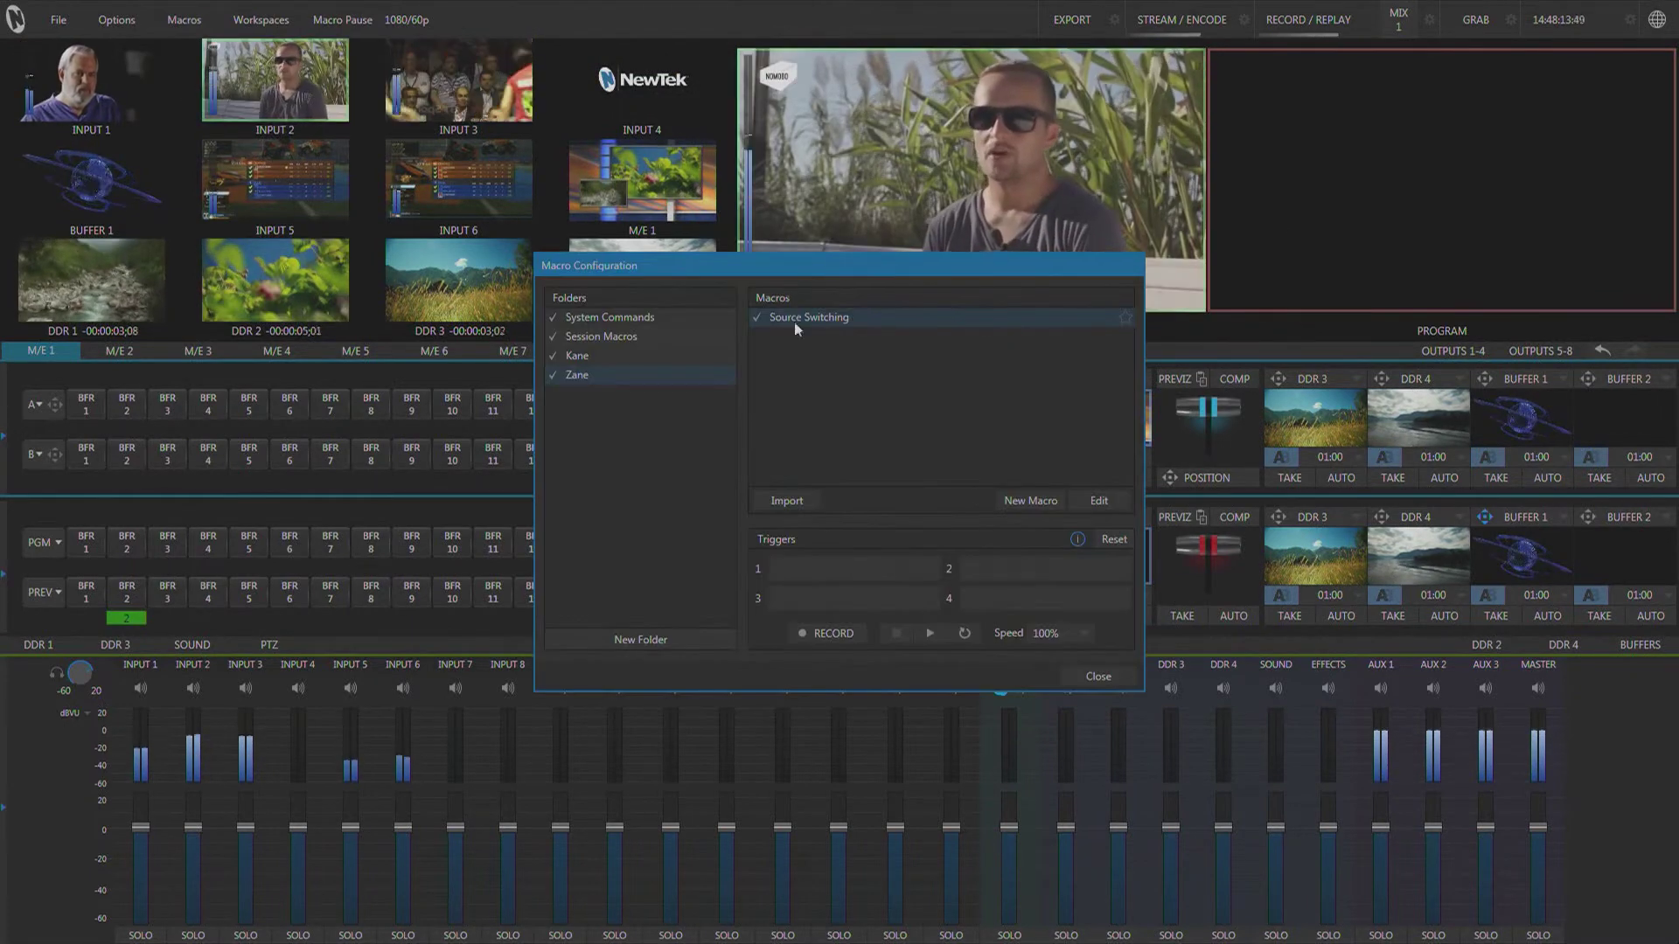
- Play Source Switching, then resume it after it pauses on DDR 4 so program ends on Input 5
{"action": "left_click", "coordinate": [932, 635]}
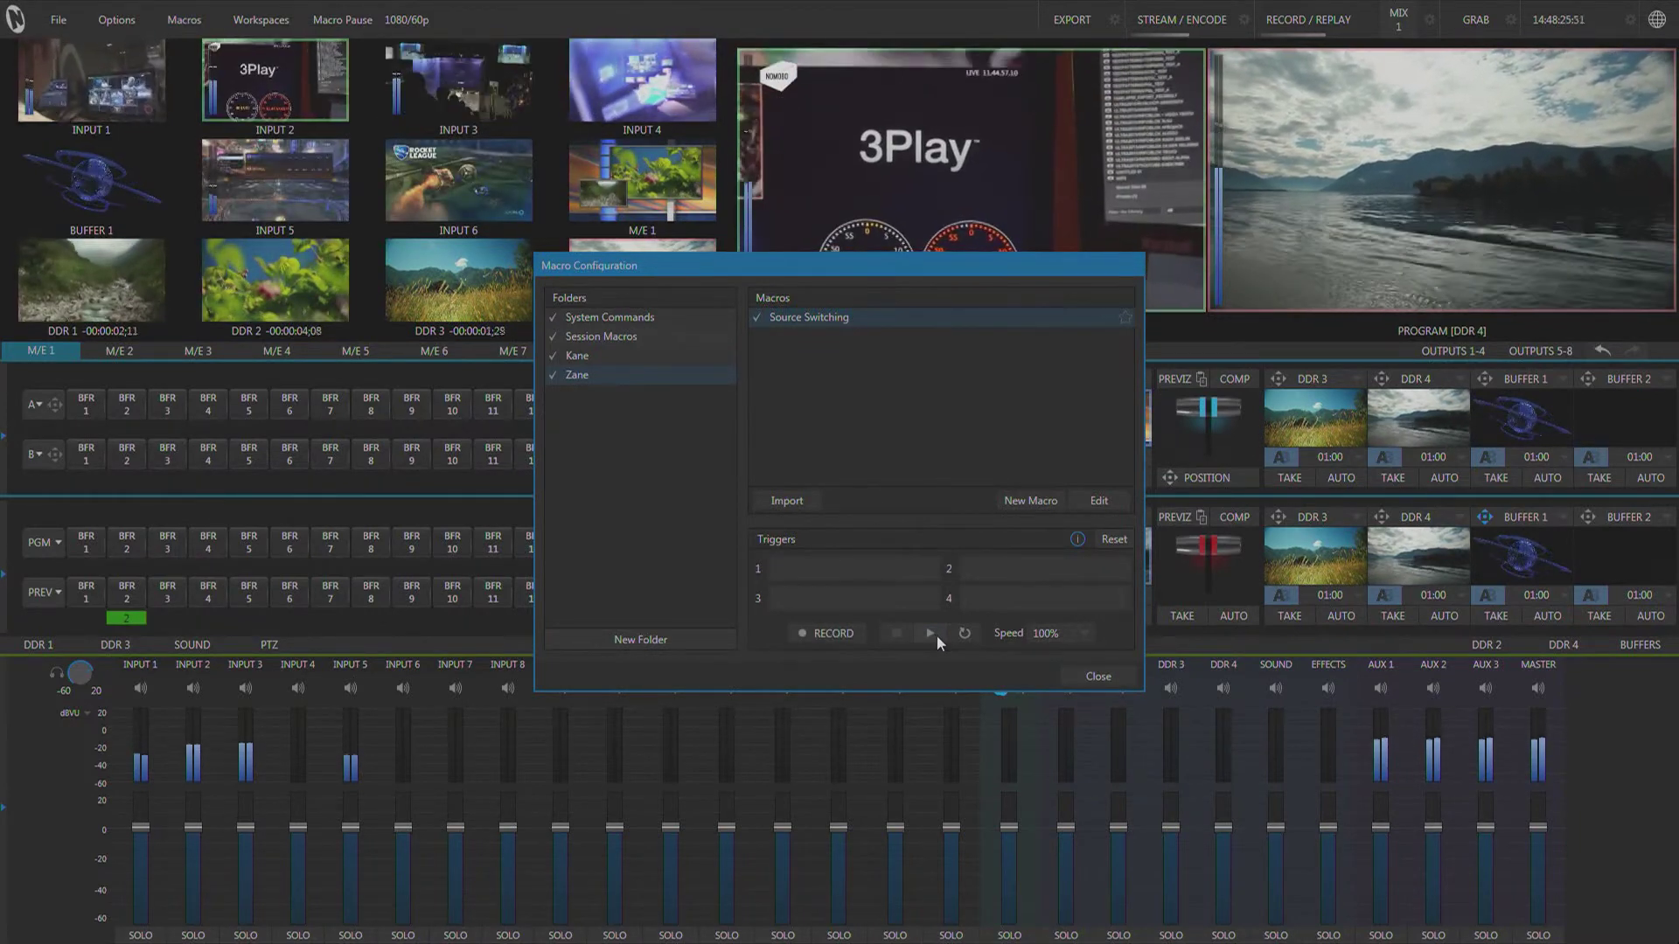
{"action": "left_click", "coordinate": [936, 636]}
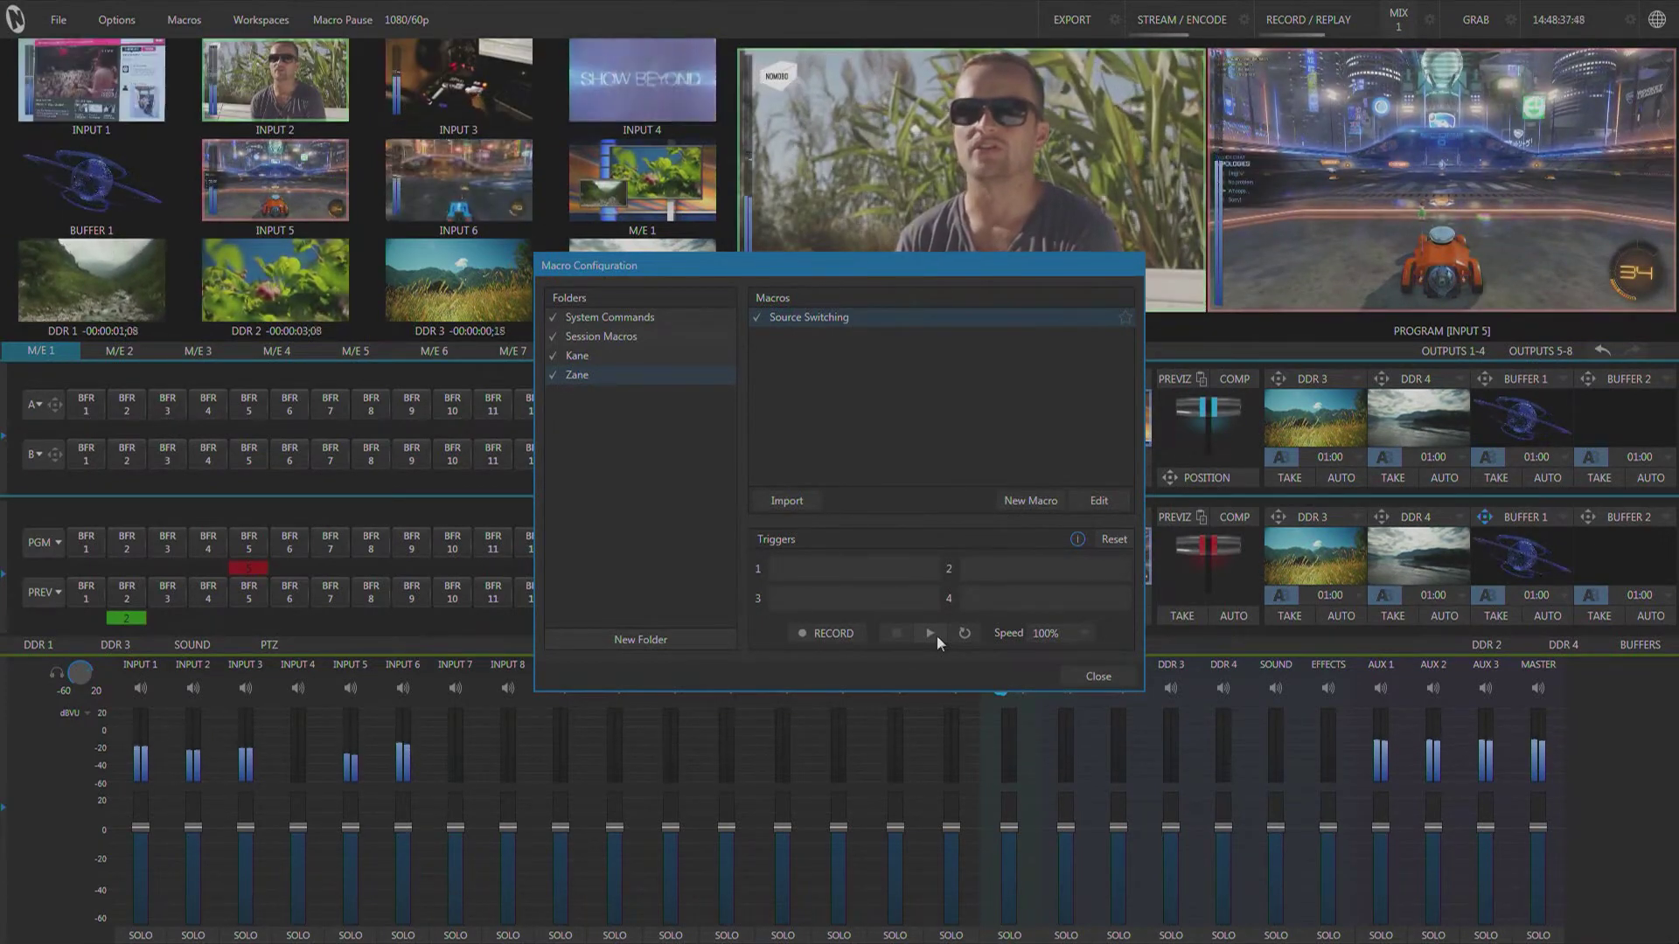
- Toggle the System Commands folder off and on, then browse its macros for MACROS: Continue Paused Macro
{"action": "left_click", "coordinate": [560, 315]}
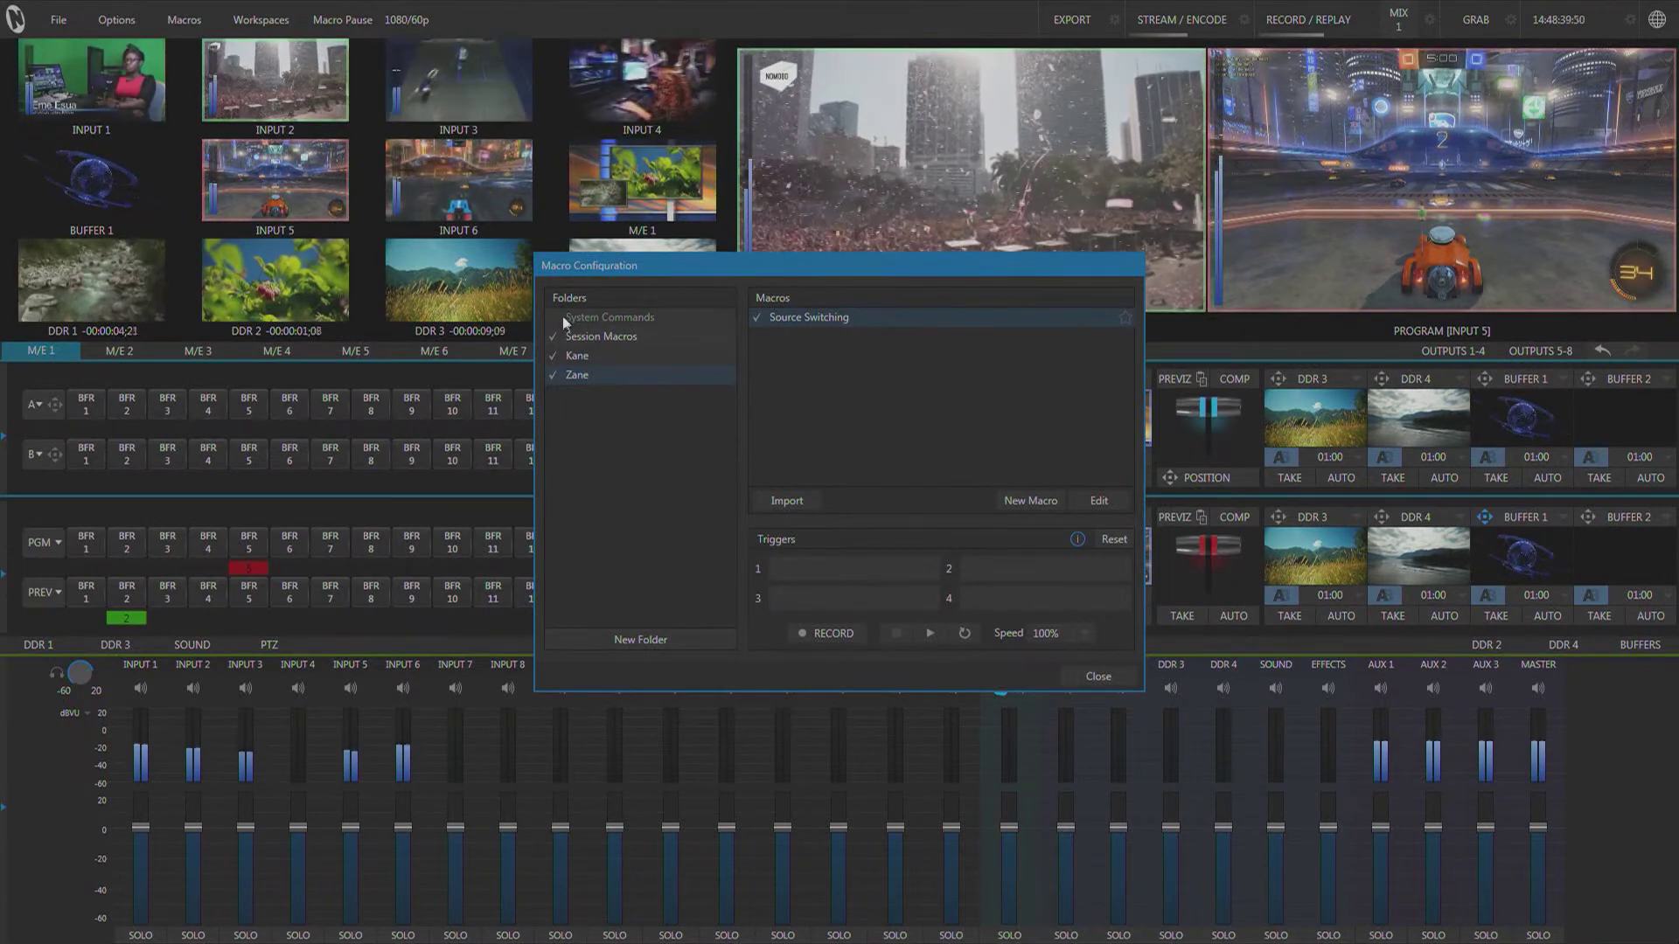
{"action": "left_click", "coordinate": [553, 315]}
{"action": "left_click", "coordinate": [598, 319]}
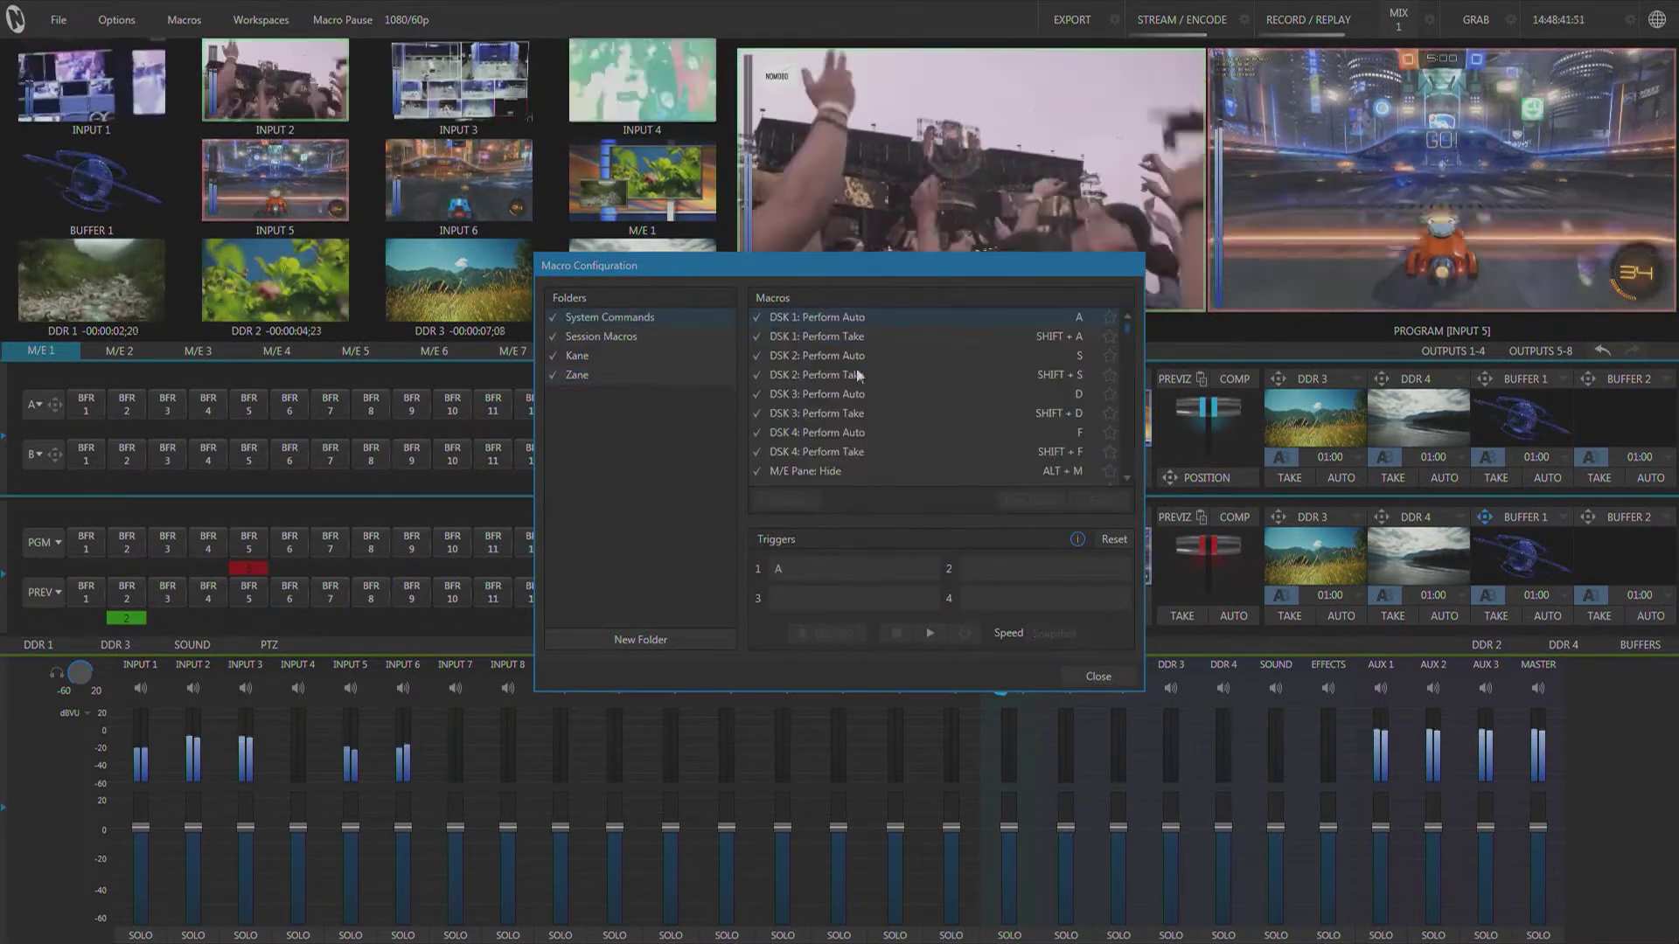
{"action": "left_click_drag", "start_coordinate": [1131, 325], "coordinate": [1130, 348]}
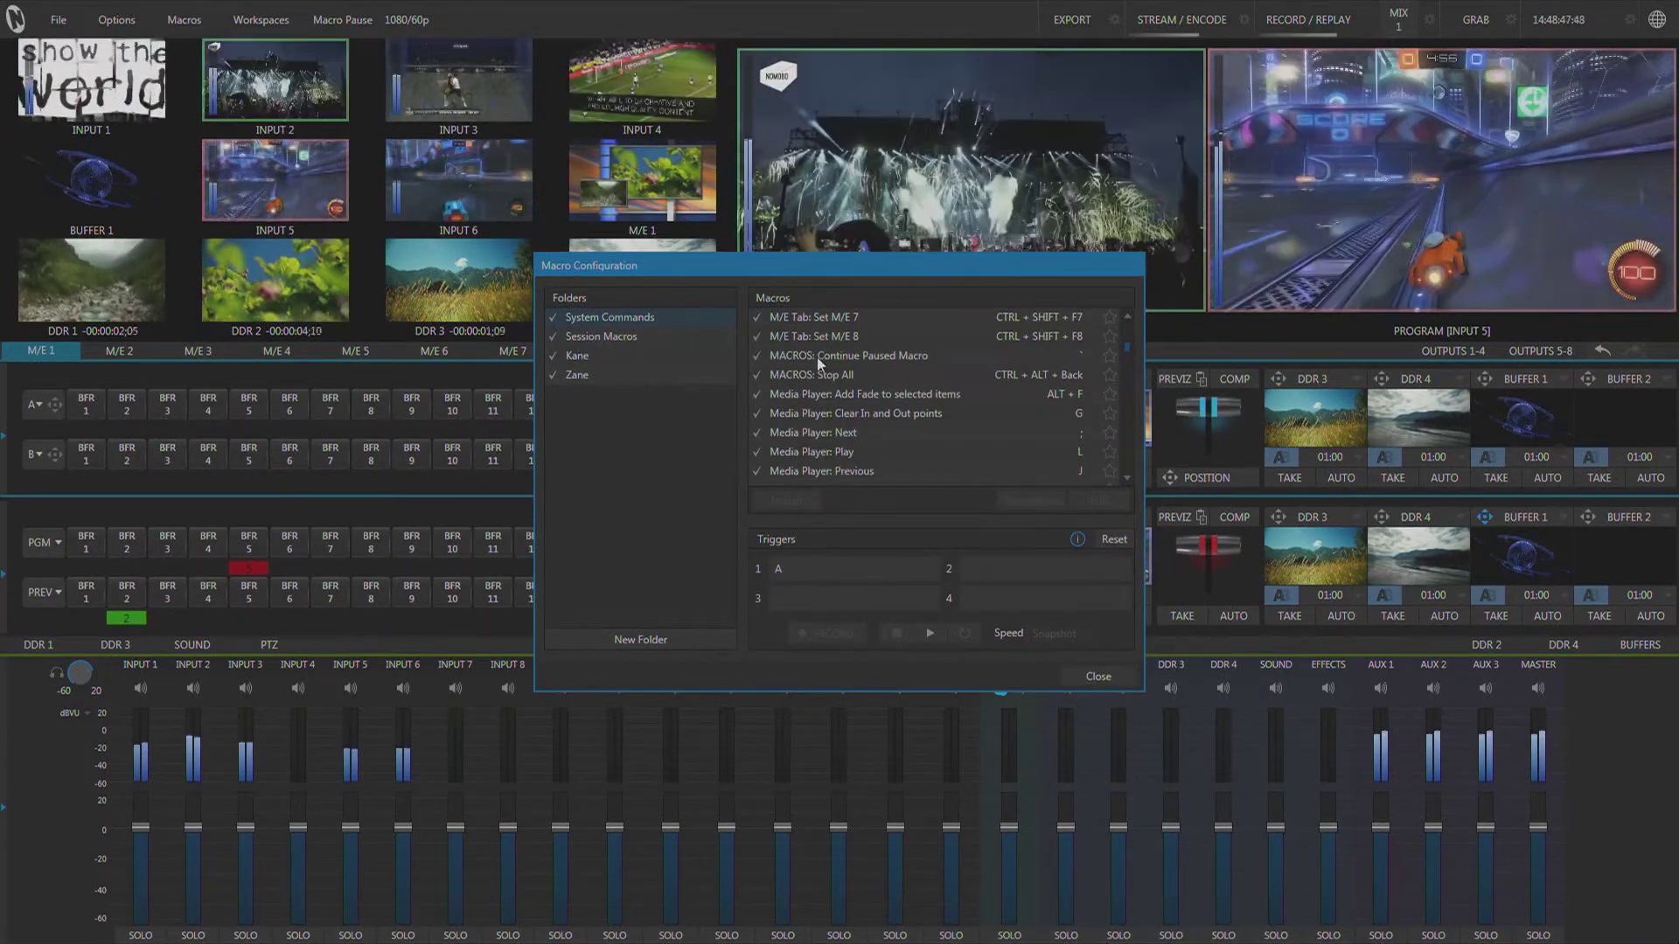